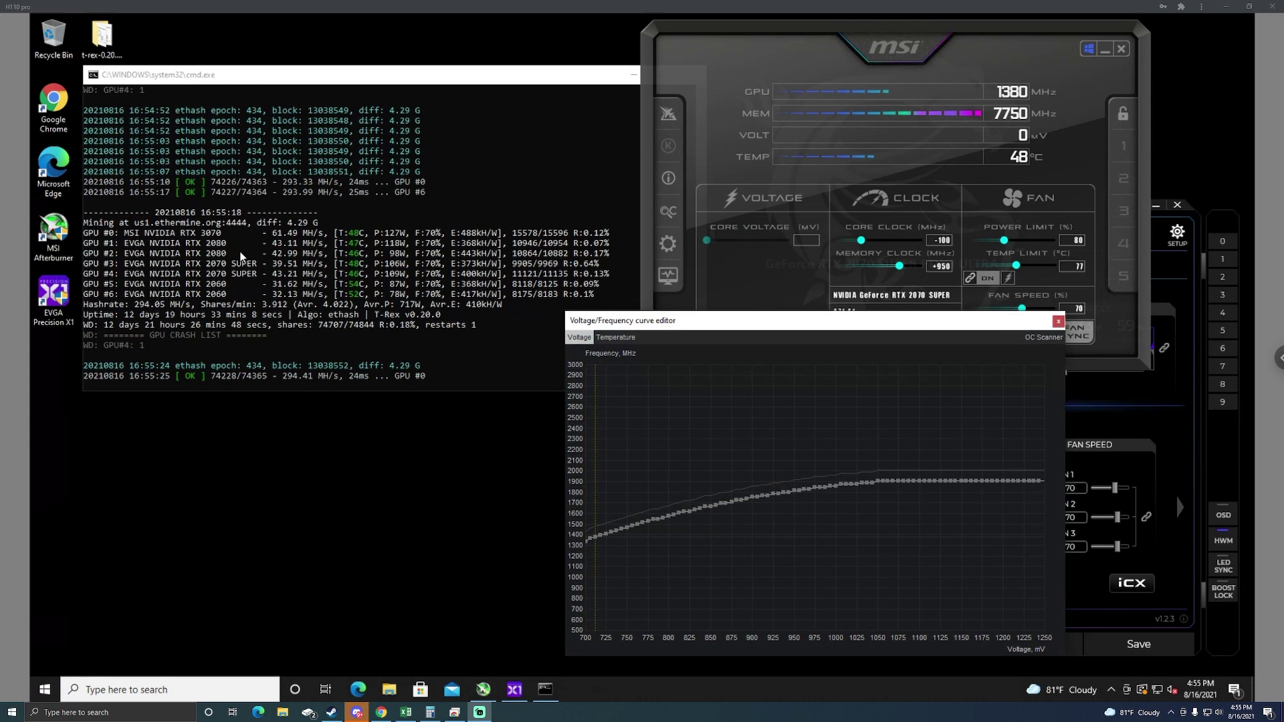
# Switch to the Excel workbook and correct the misspelled header in cell F2 to Revenue
pyautogui.click(406, 713)
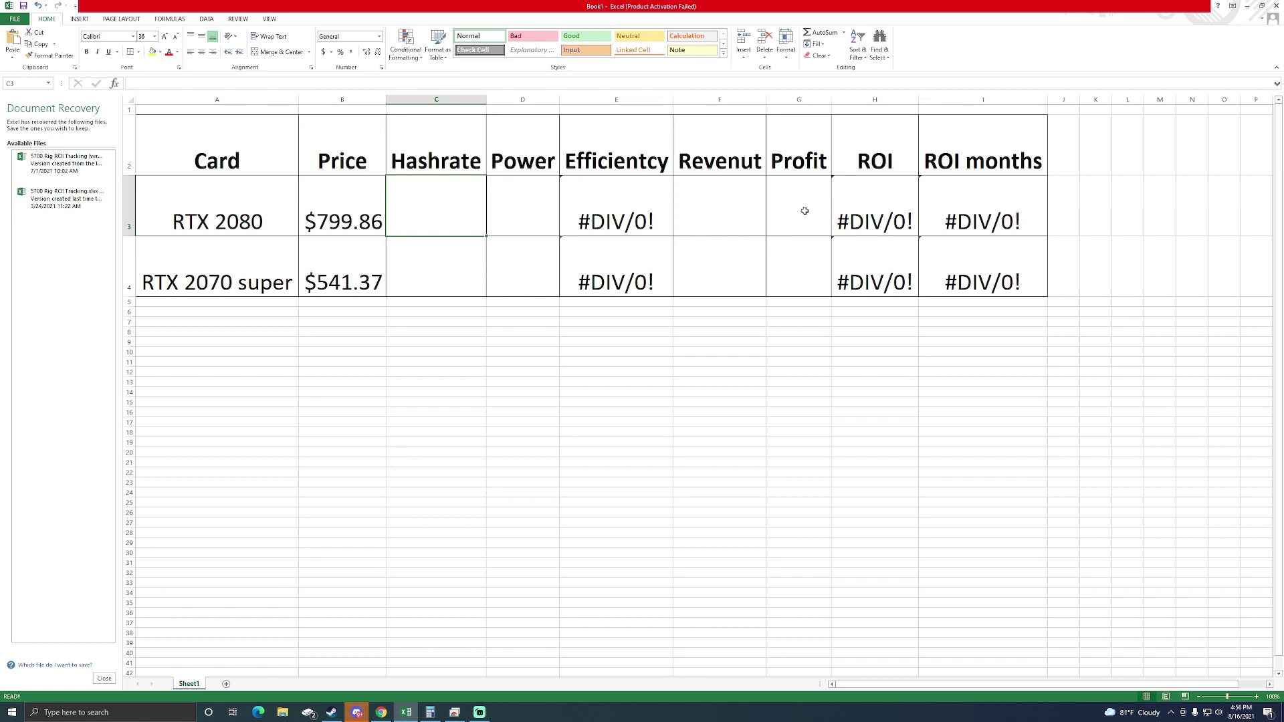
pyautogui.click(749, 164)
pyautogui.click(166, 83)
pyautogui.press('BackSpace')
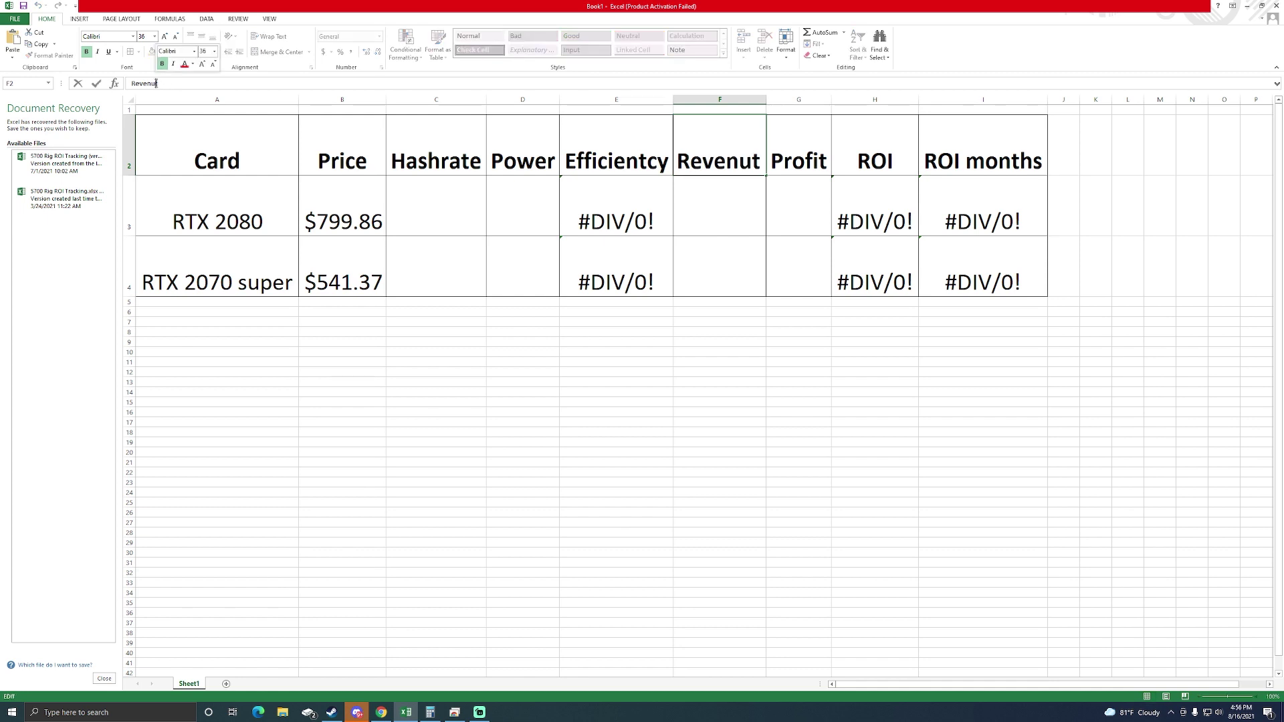
pyautogui.write('e')
pyautogui.click(736, 229)
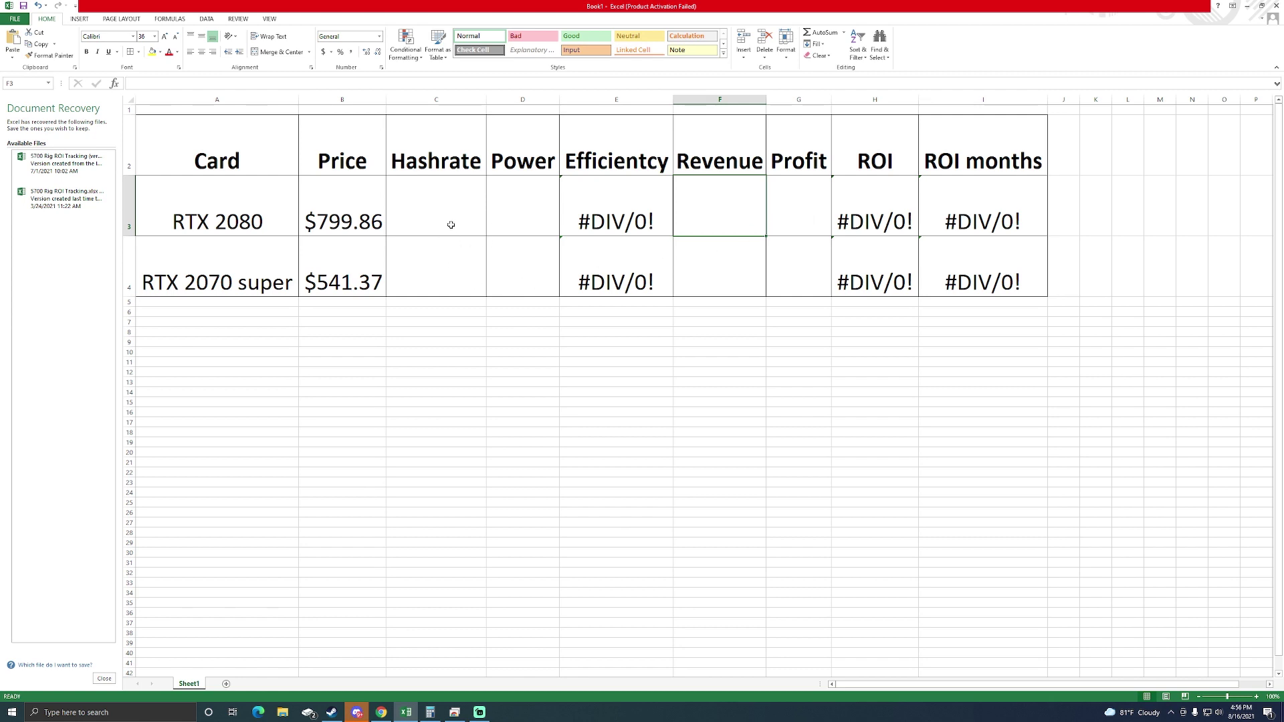
# Look up the RTX 2080 in the remote rig's miner output and enter hashrate 43 and power 98 in its Excel row
pyautogui.click(453, 714)
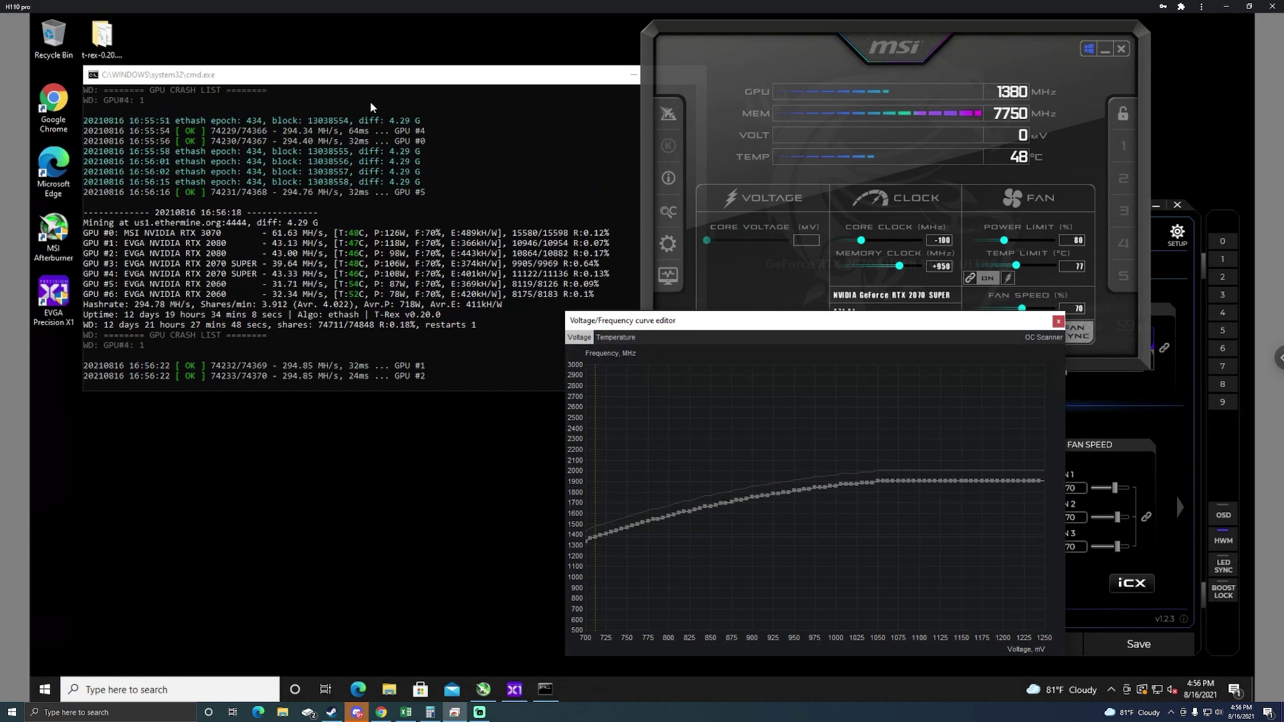
pyautogui.click(416, 297)
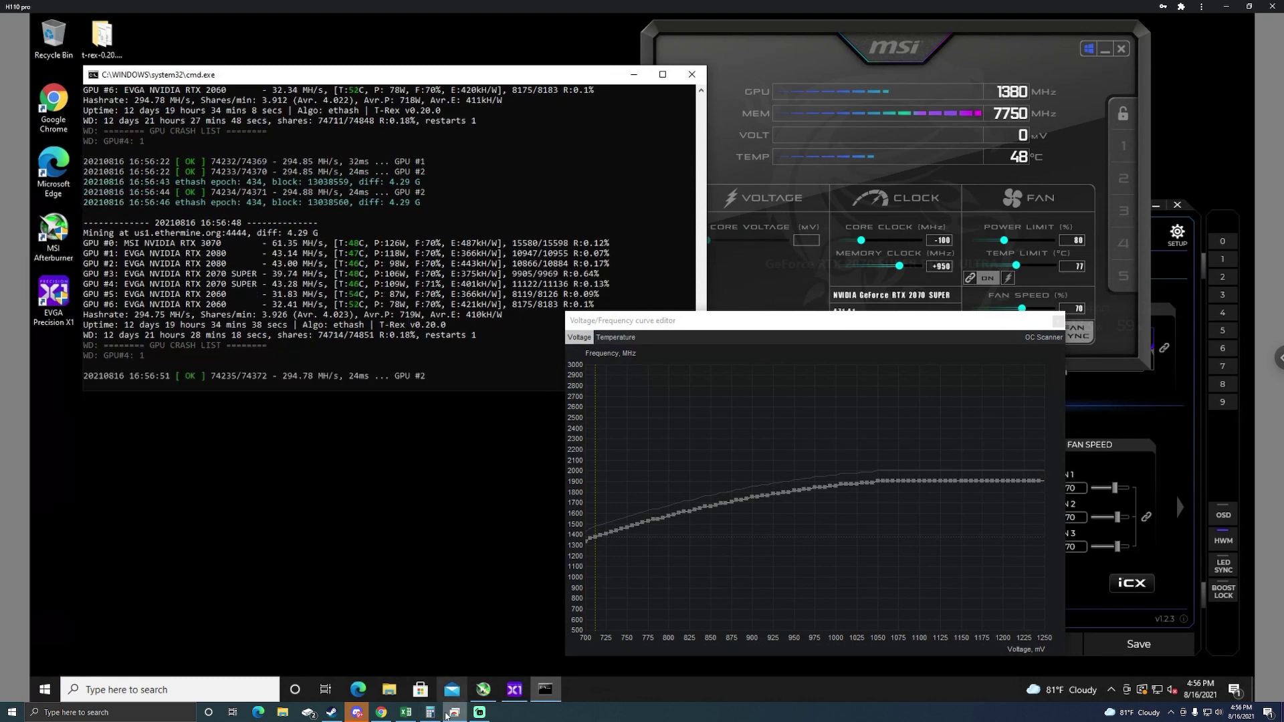
pyautogui.click(406, 712)
pyautogui.click(444, 217)
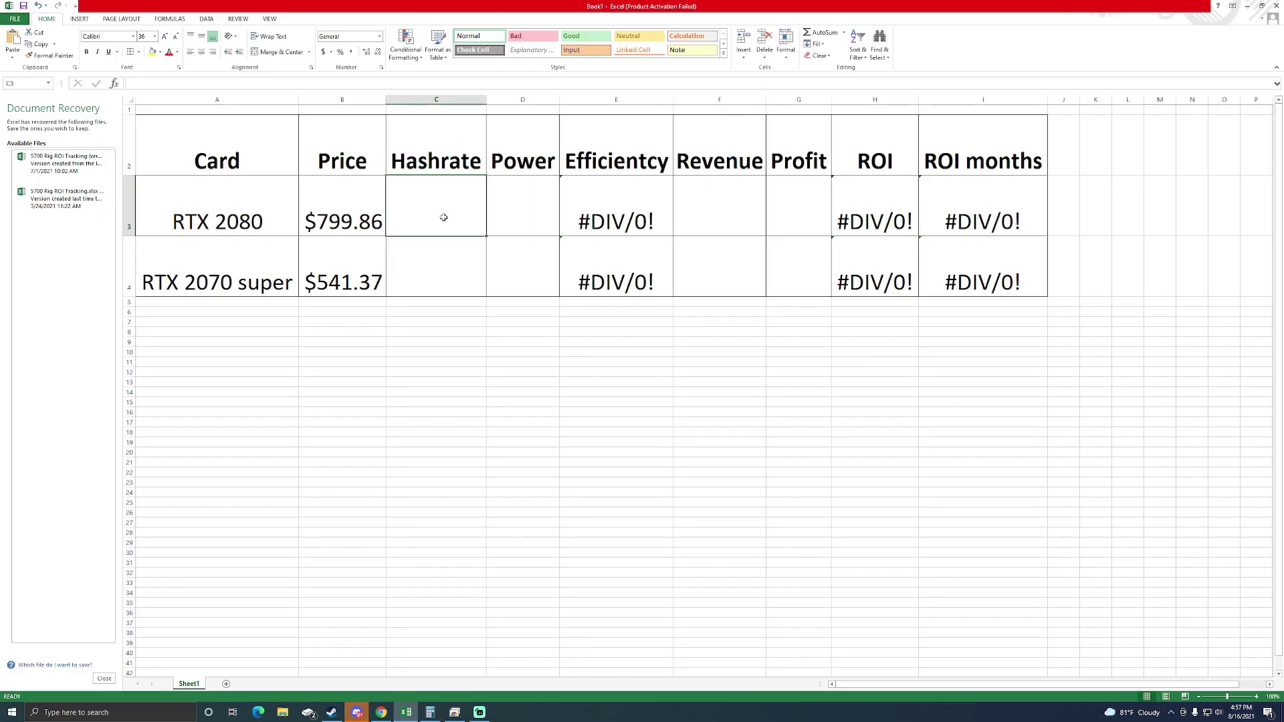
pyautogui.write('43')
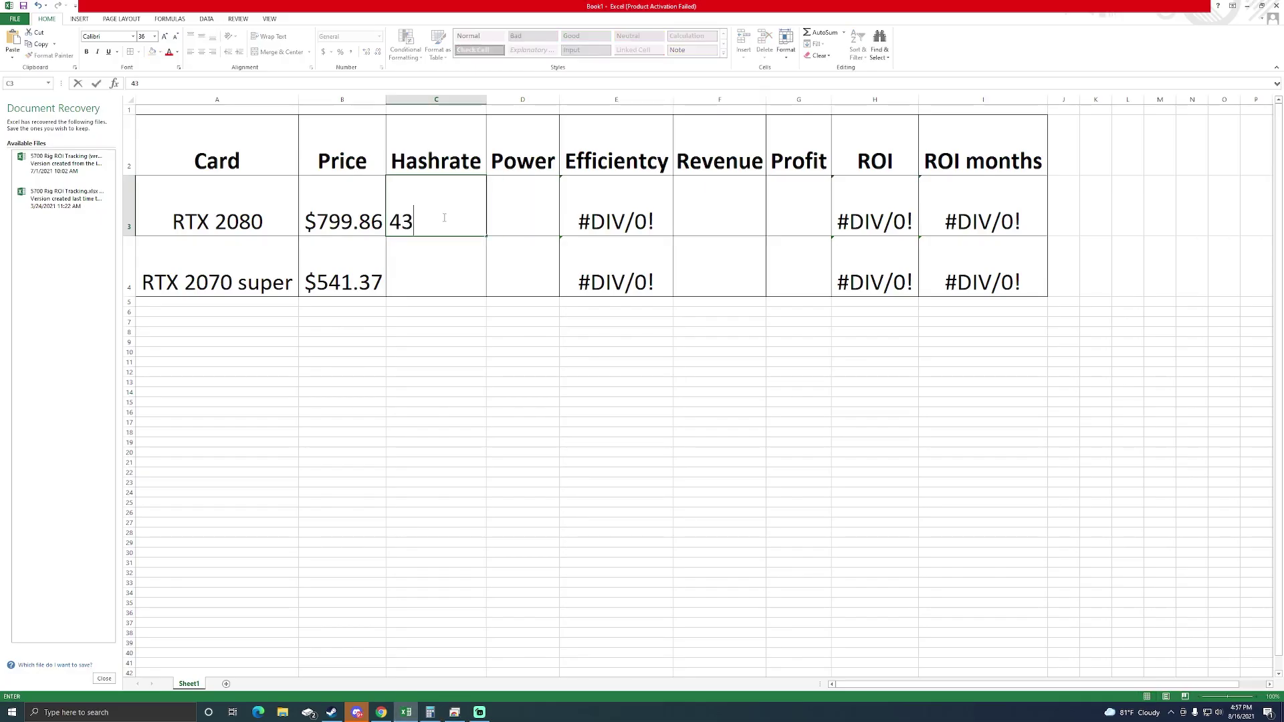
pyautogui.click(521, 216)
pyautogui.write('98')
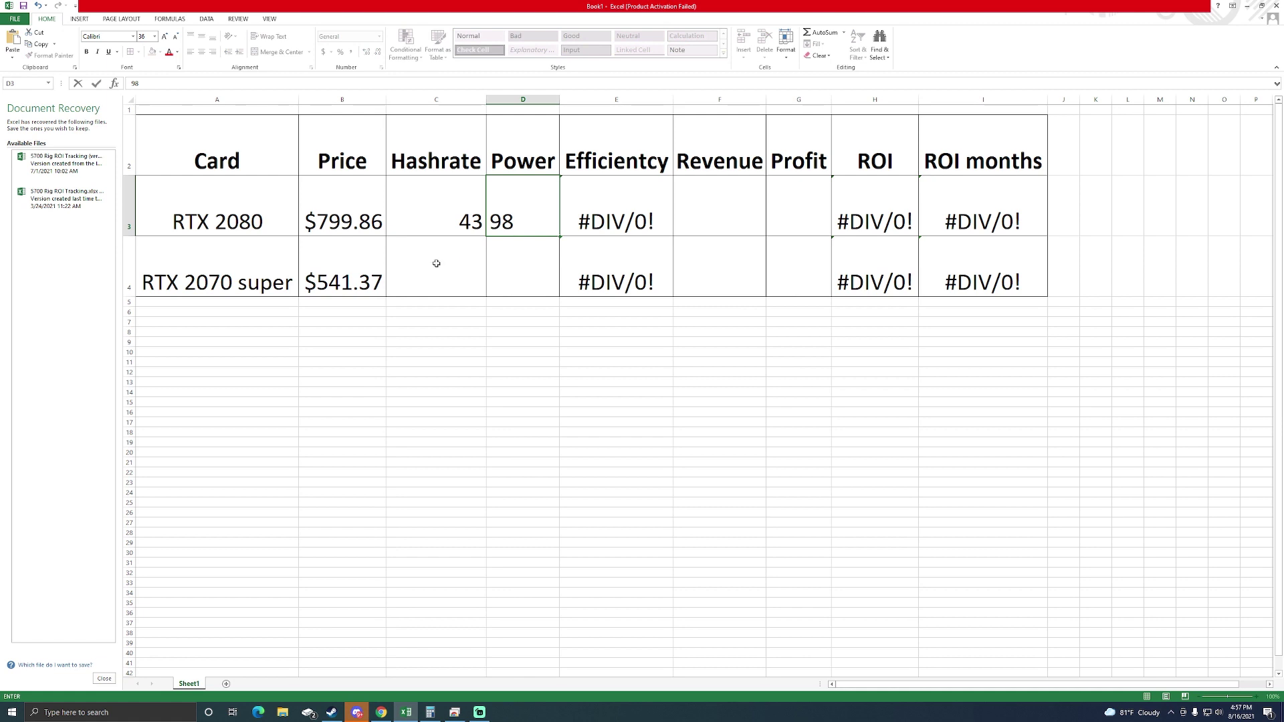
pyautogui.click(436, 263)
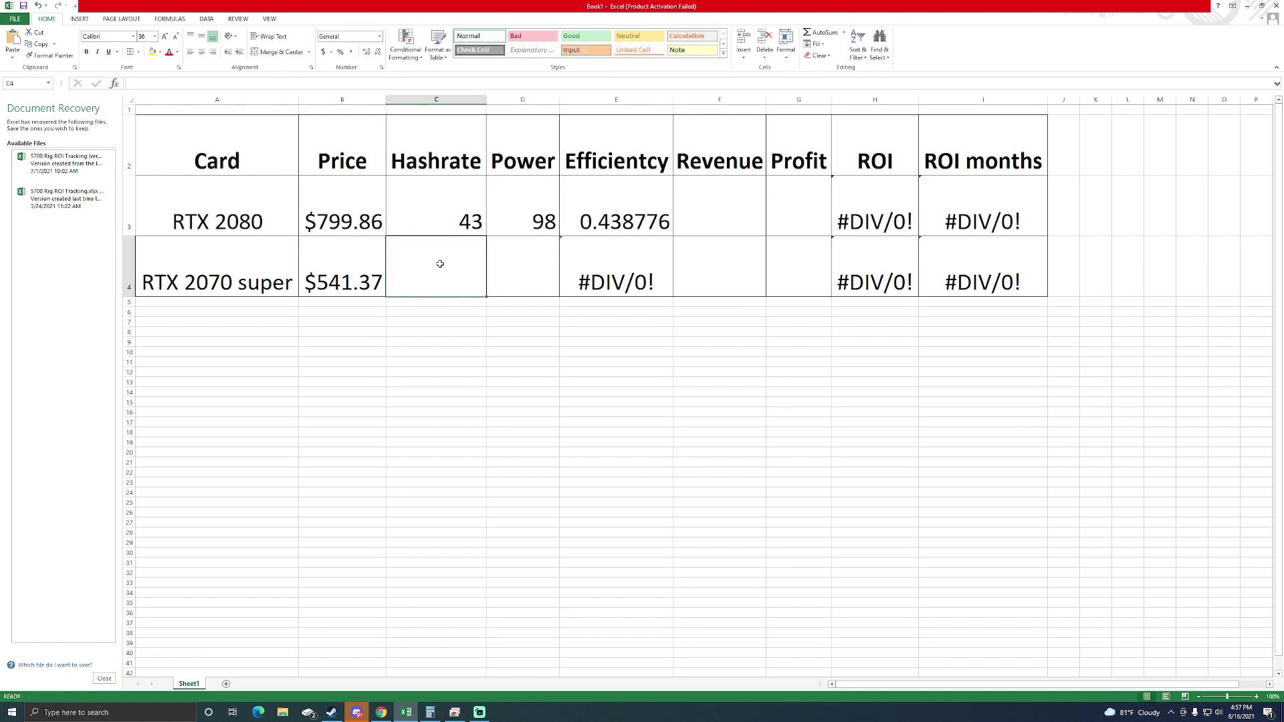
# Check the miner output for the RTX 2070 super and enter hashrate 43.3 and power 109 in its Excel row
pyautogui.click(430, 713)
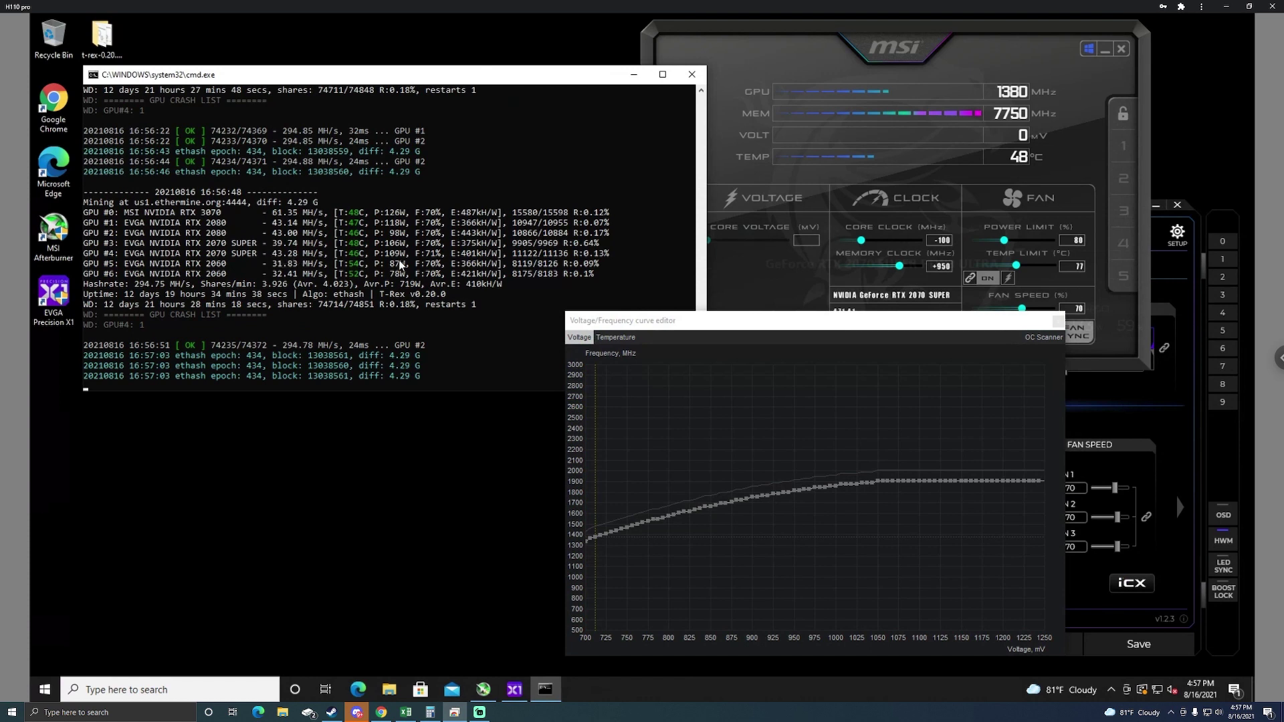
pyautogui.moveTo(430, 717)
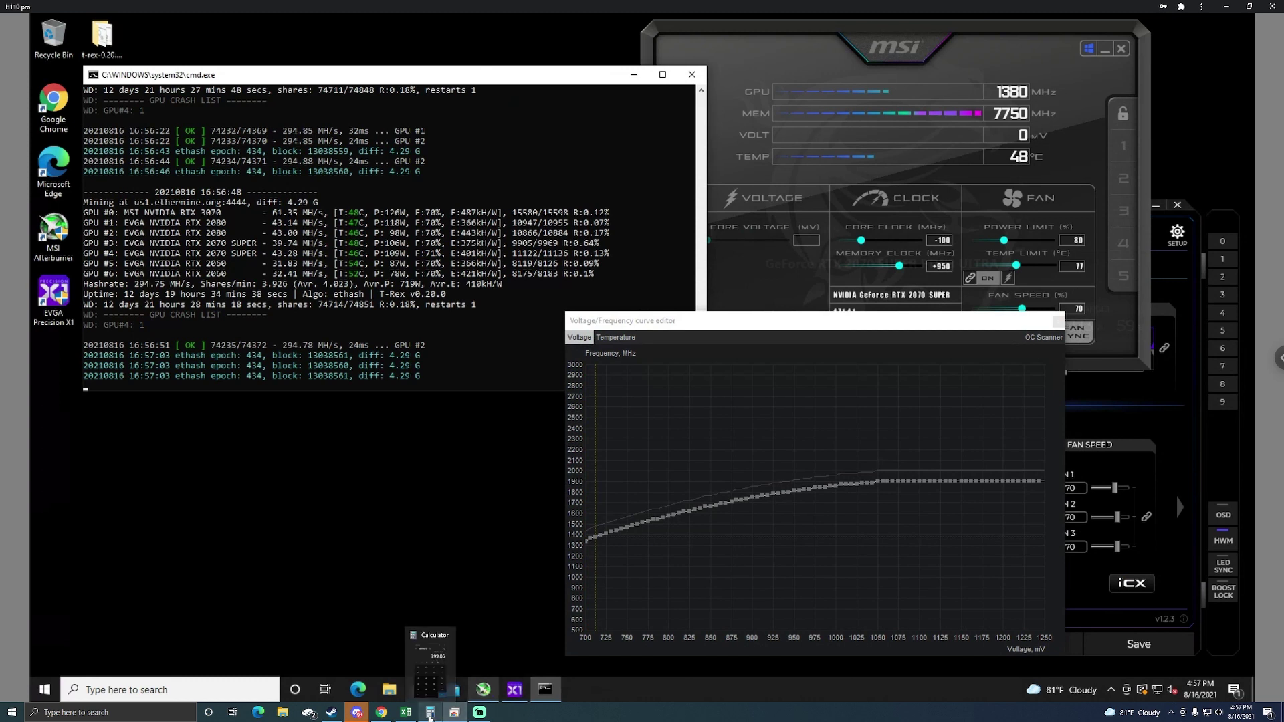
pyautogui.click(454, 714)
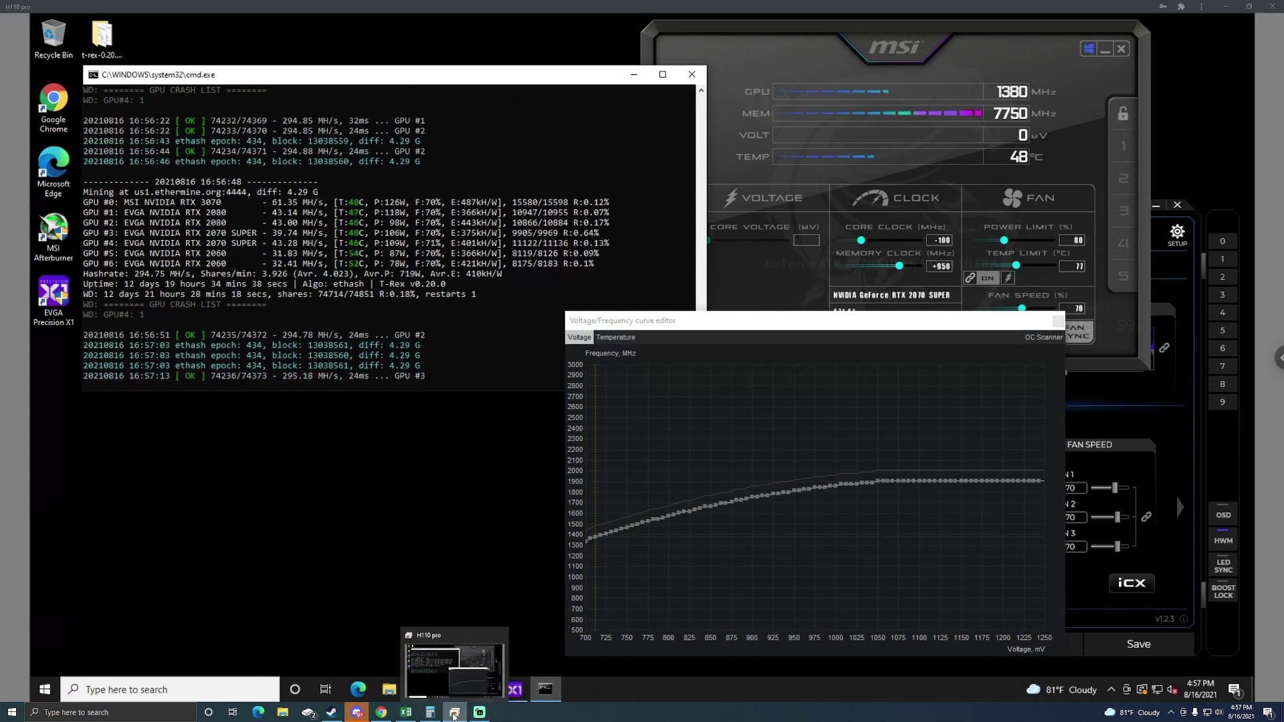
pyautogui.doubleClick(430, 273)
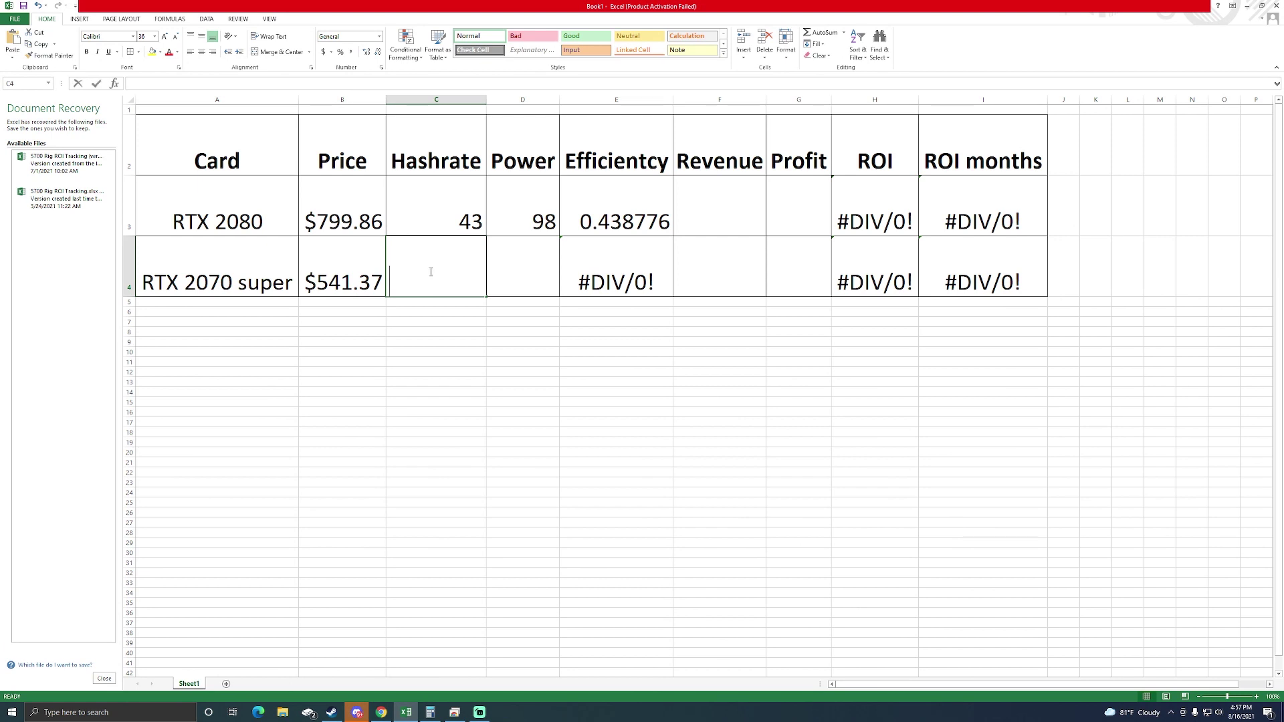
pyautogui.write('43.3')
pyautogui.click(535, 265)
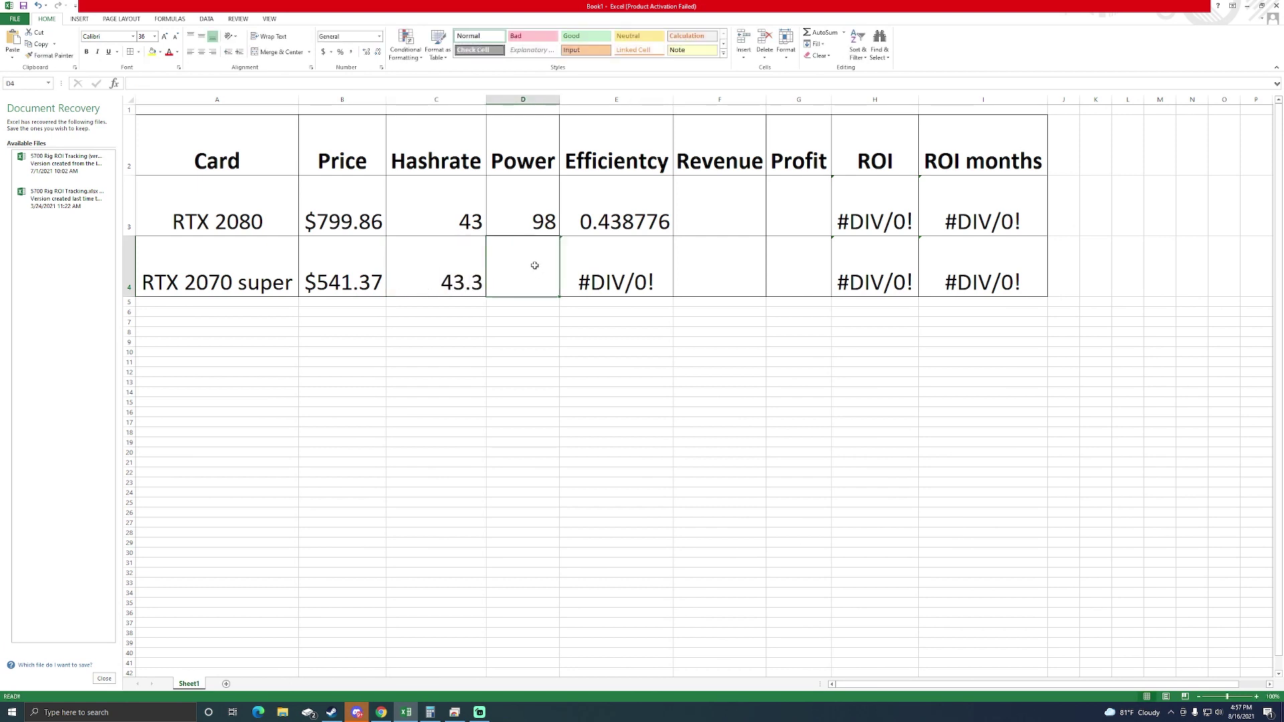
pyautogui.write('70')
pyautogui.press('BackSpace')
pyautogui.press('BackSpace')
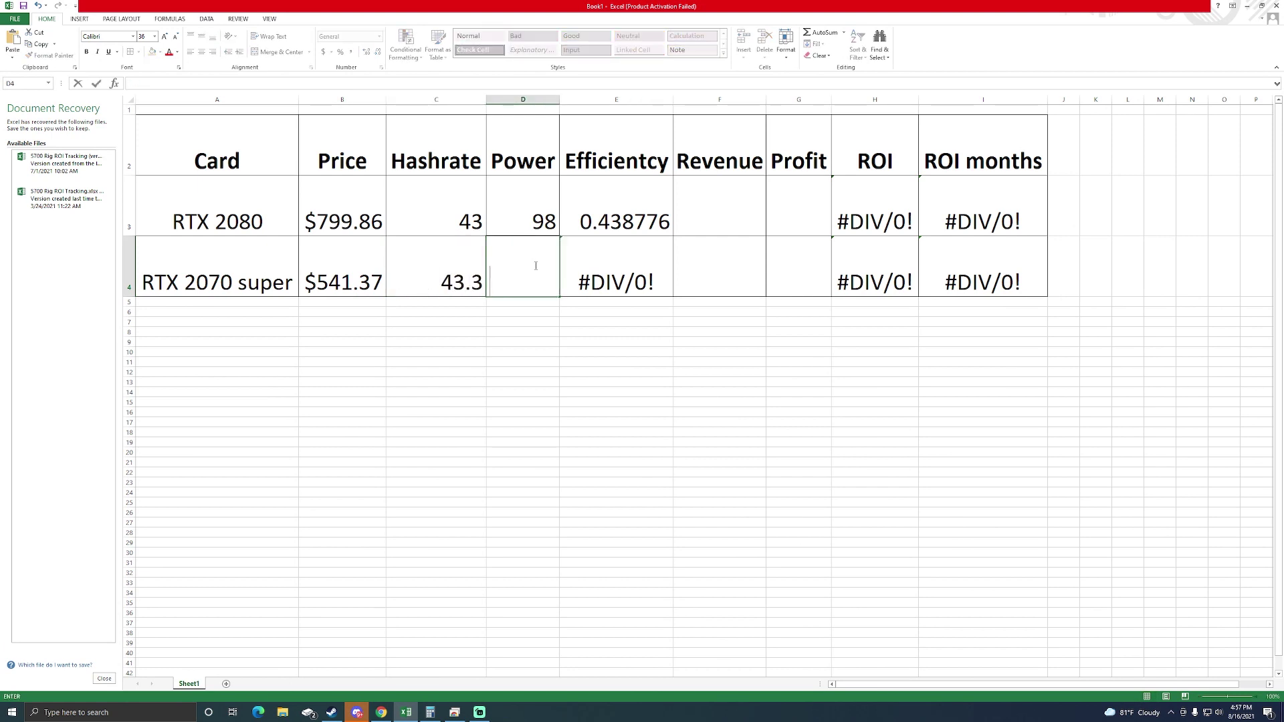
pyautogui.write('109')
pyautogui.press('Return')
# Recheck the miner output and set the RTX 2070 super's power in the Excel table to 108
pyautogui.click(757, 226)
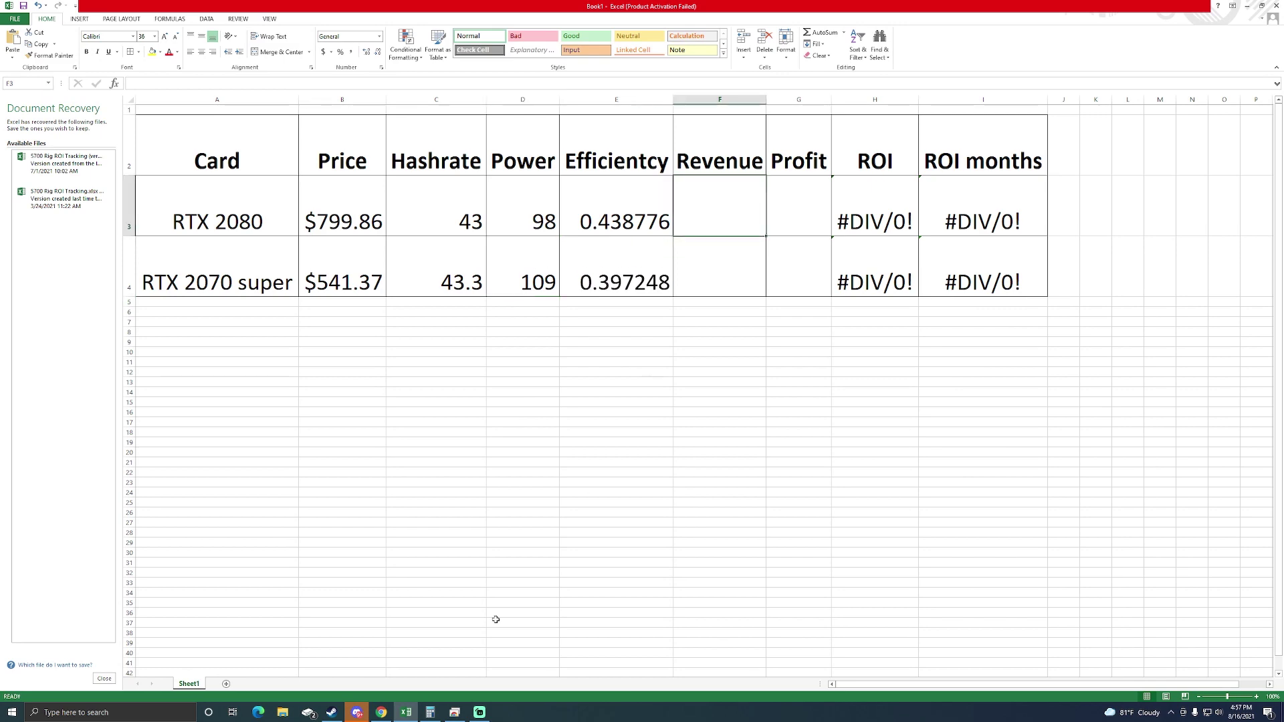
pyautogui.click(454, 712)
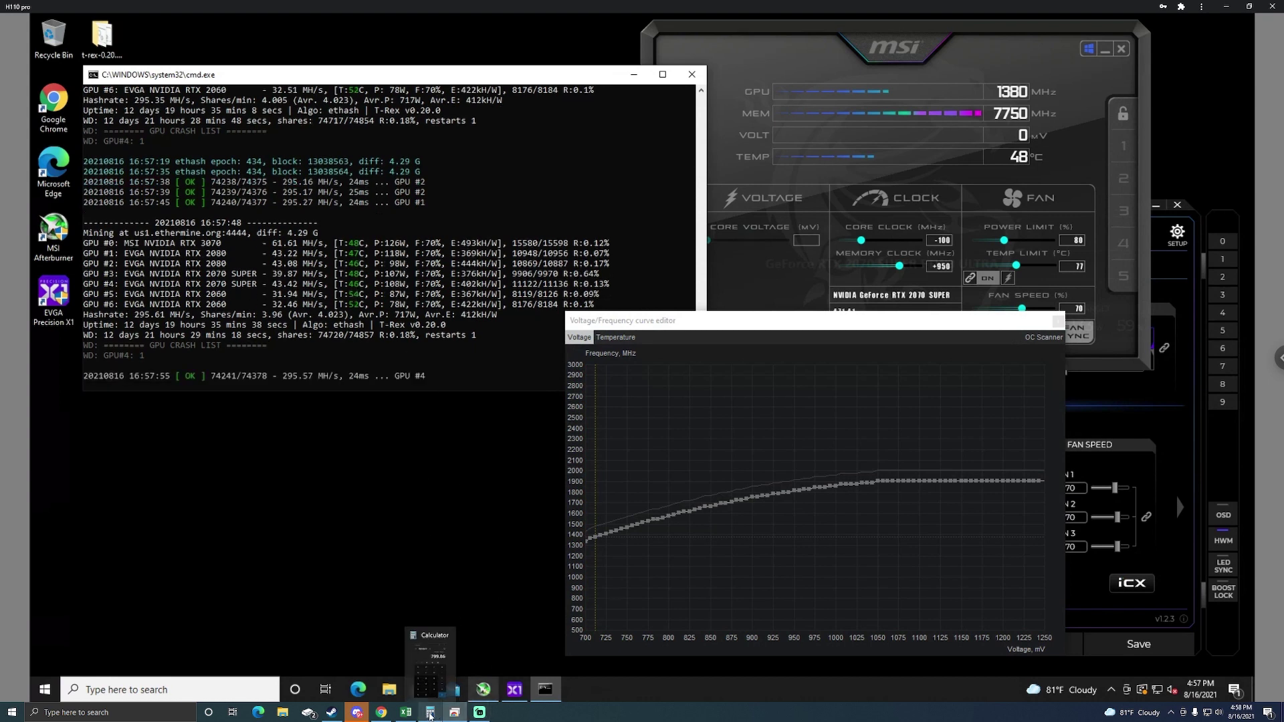
pyautogui.click(405, 712)
pyautogui.click(519, 265)
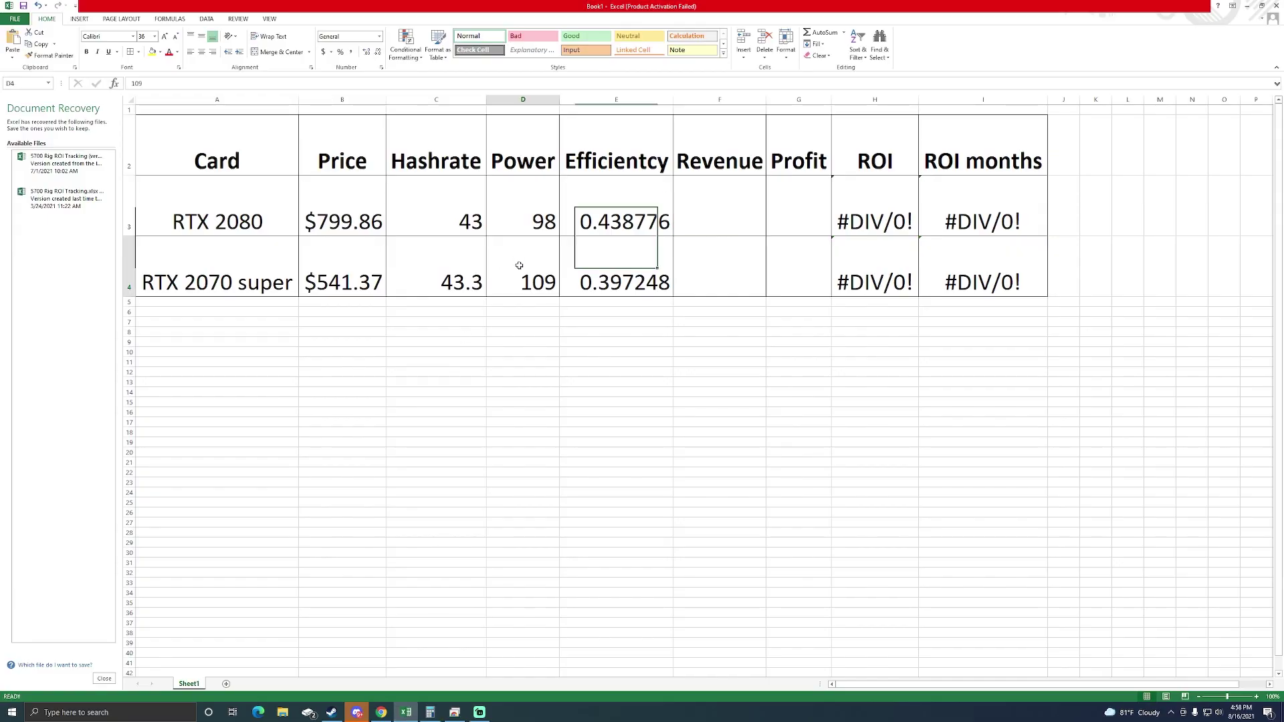
pyautogui.write('108')
pyautogui.press('Return')
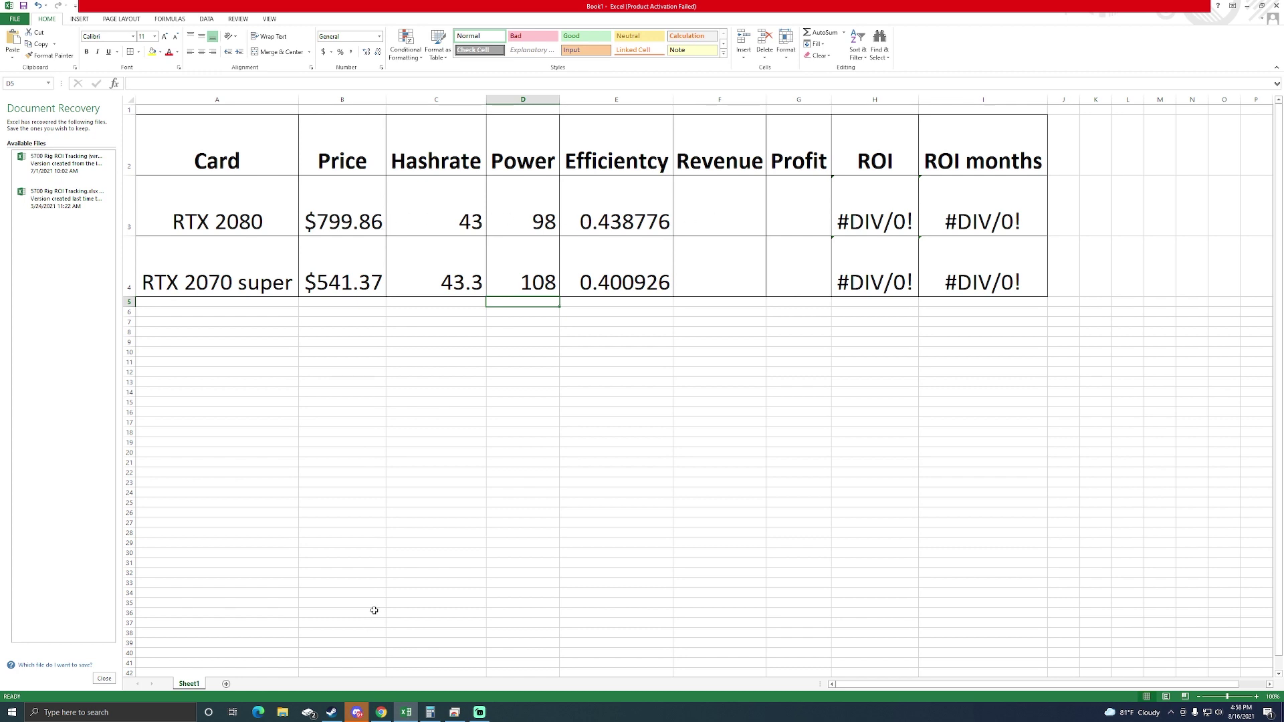
# Switch to WhatToMine in Chrome and calculate Ethash profitability for 43 Mh/s at 98 W
pyautogui.moveTo(382, 716)
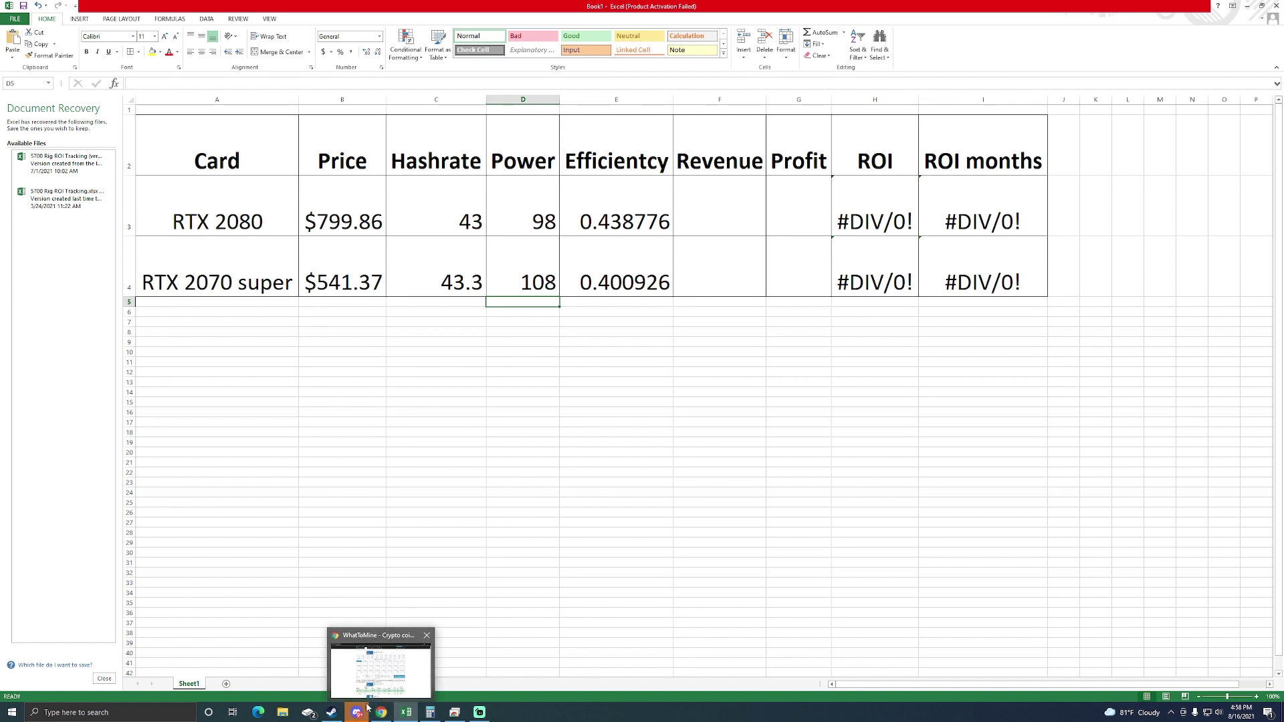
pyautogui.click(382, 716)
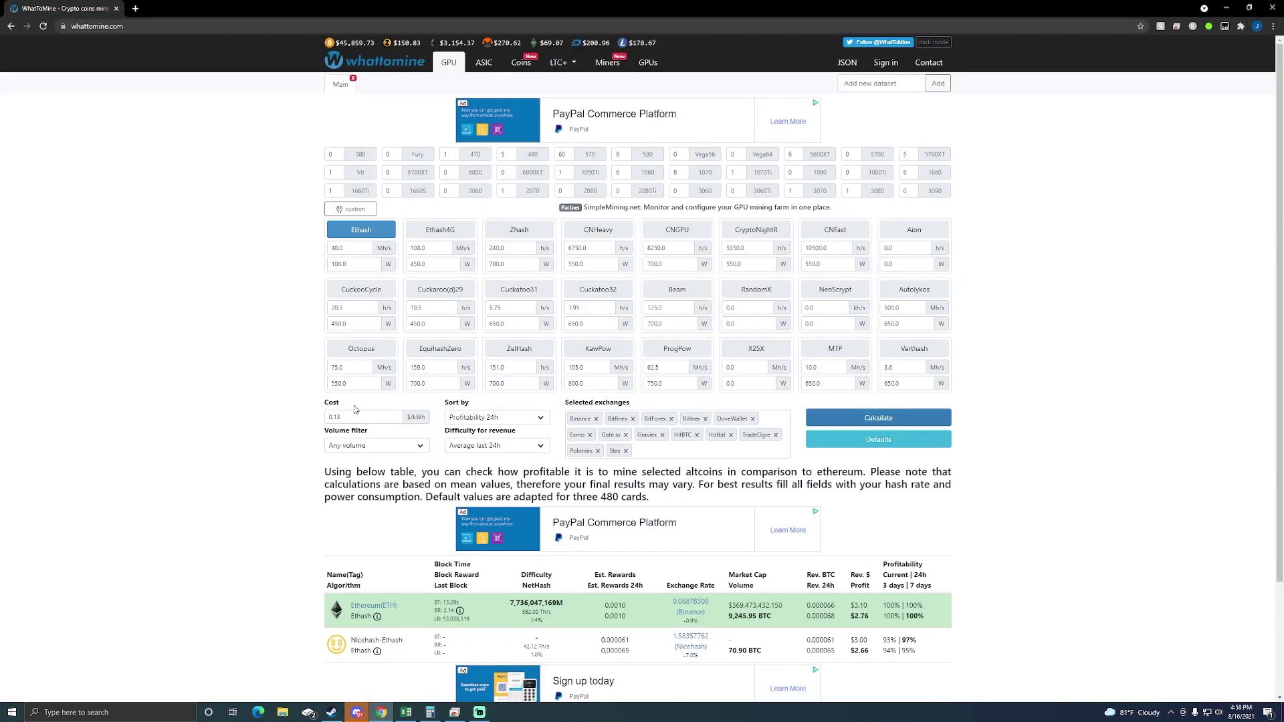
pyautogui.click(340, 248)
pyautogui.press('Tab')
pyautogui.write('98')
pyautogui.click(886, 418)
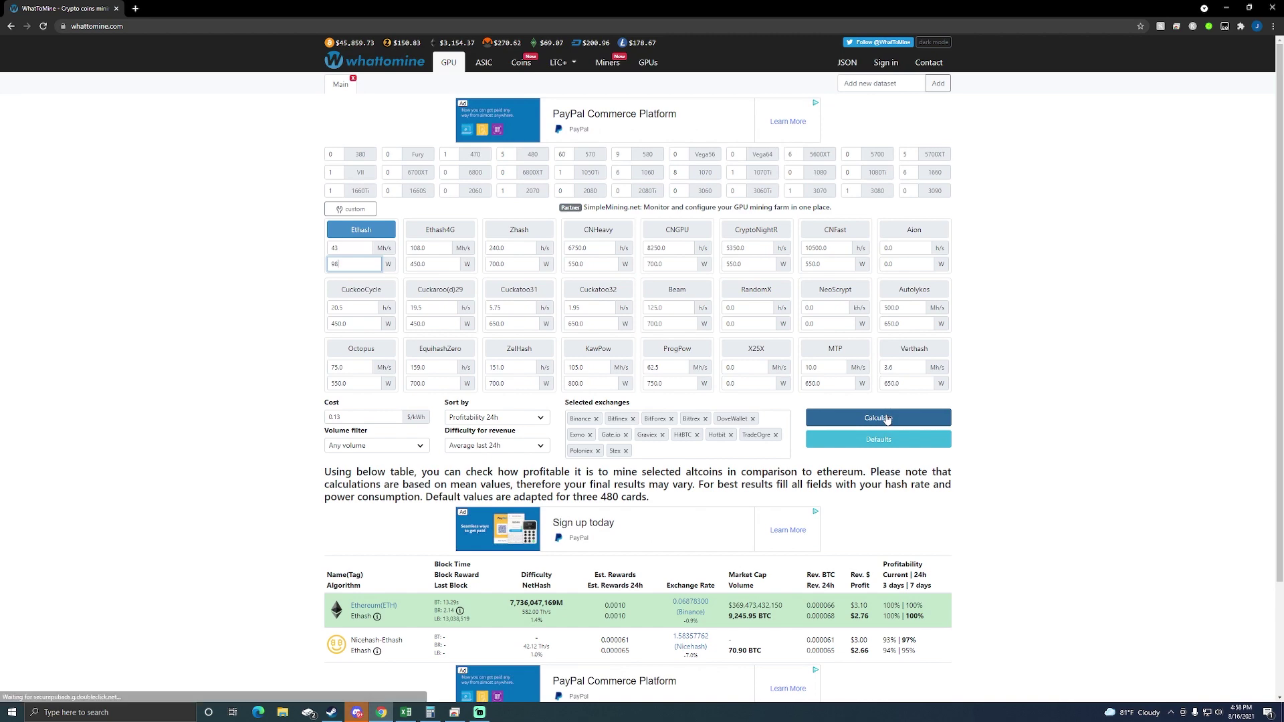
pyautogui.scroll(-2, 888, 535)
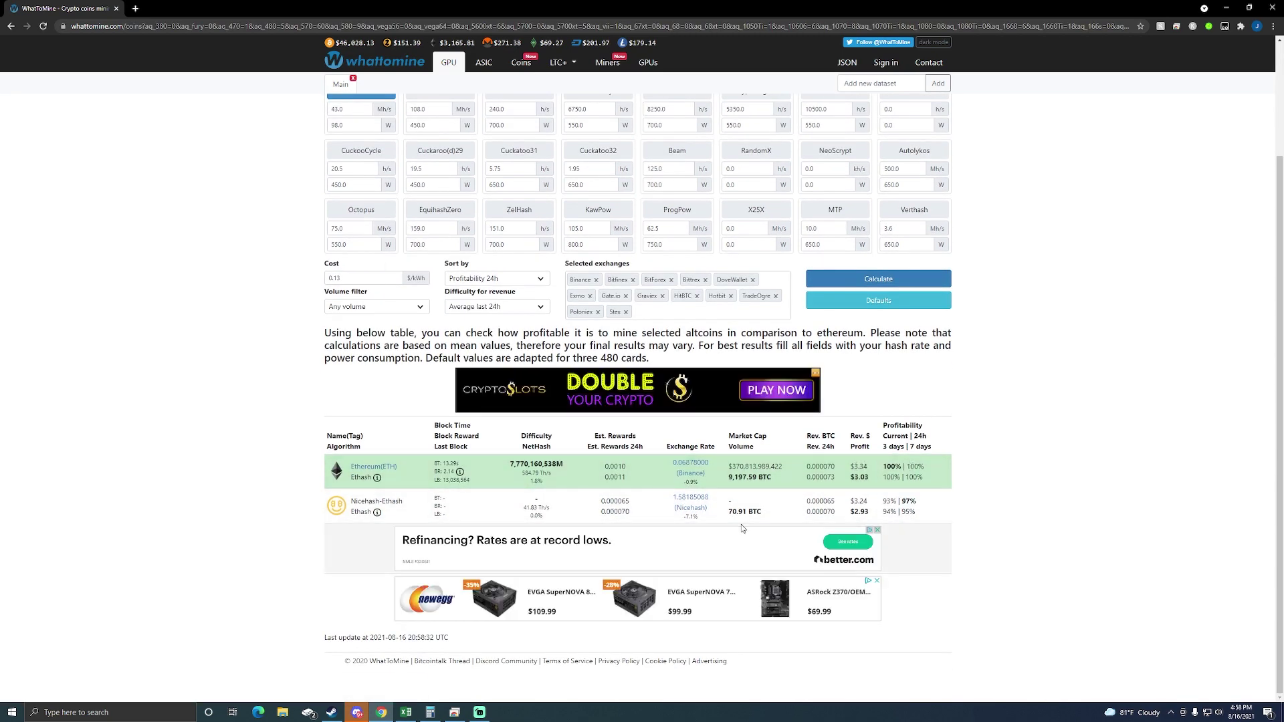
# Return to the Excel table and enter revenue 3.34 and profit 3.03 for the RTX 2080
pyautogui.click(406, 712)
pyautogui.click(711, 225)
pyautogui.write('3.34')
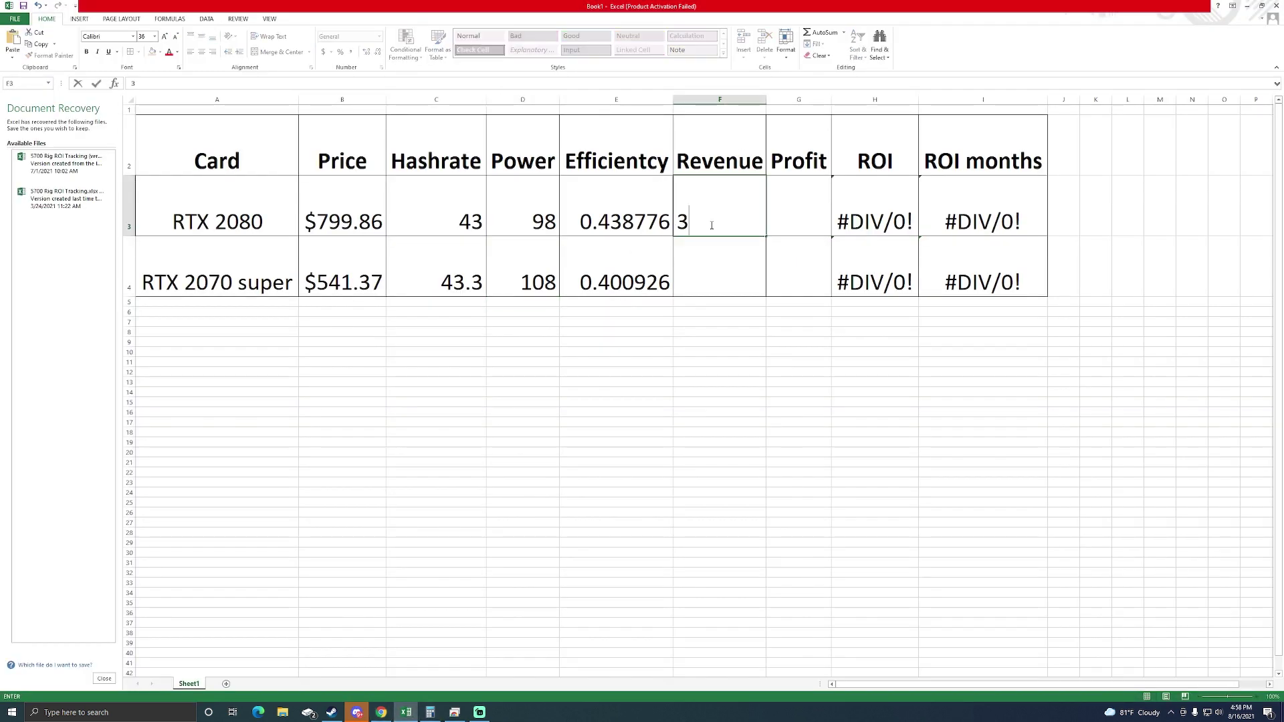
pyautogui.click(796, 213)
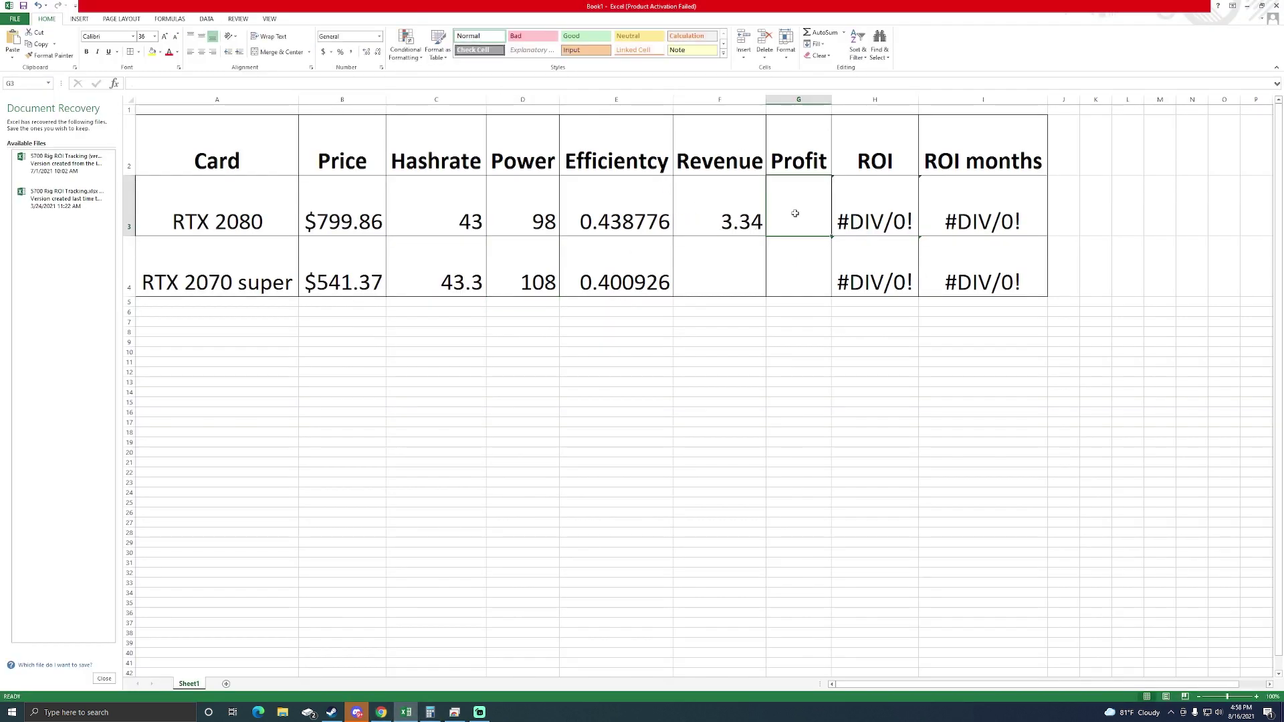
pyautogui.write('3.03')
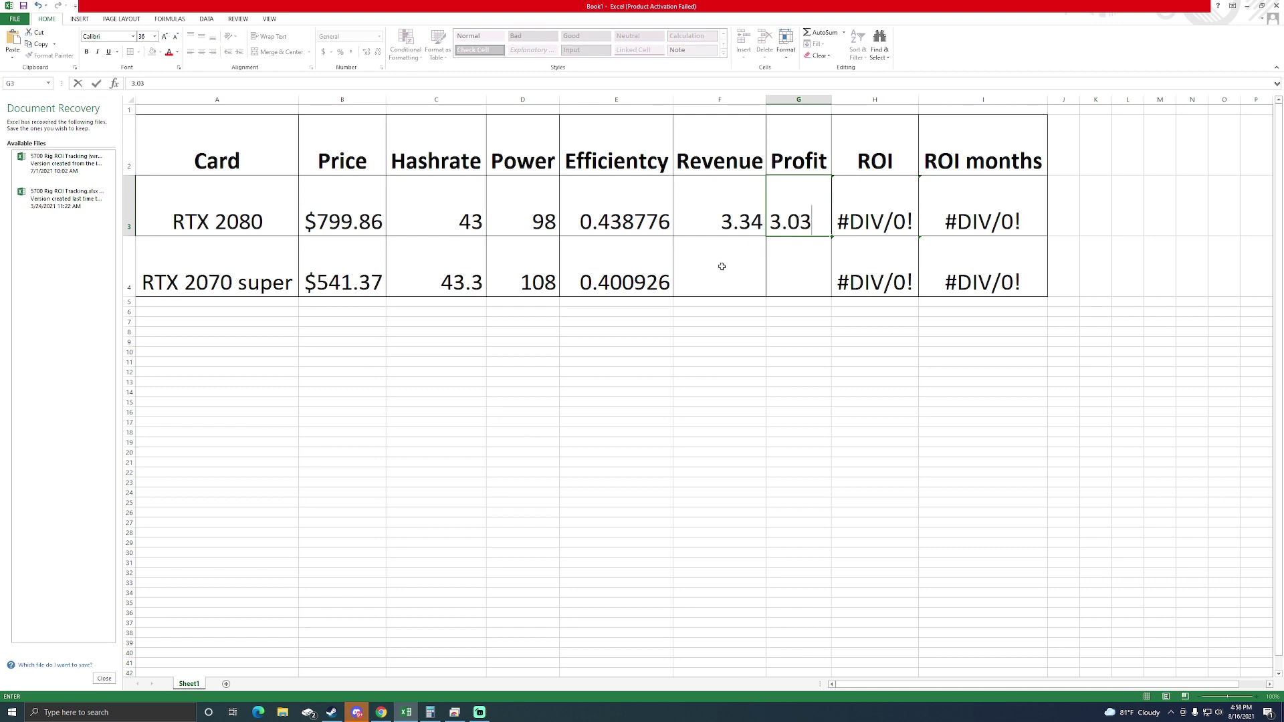
pyautogui.click(723, 265)
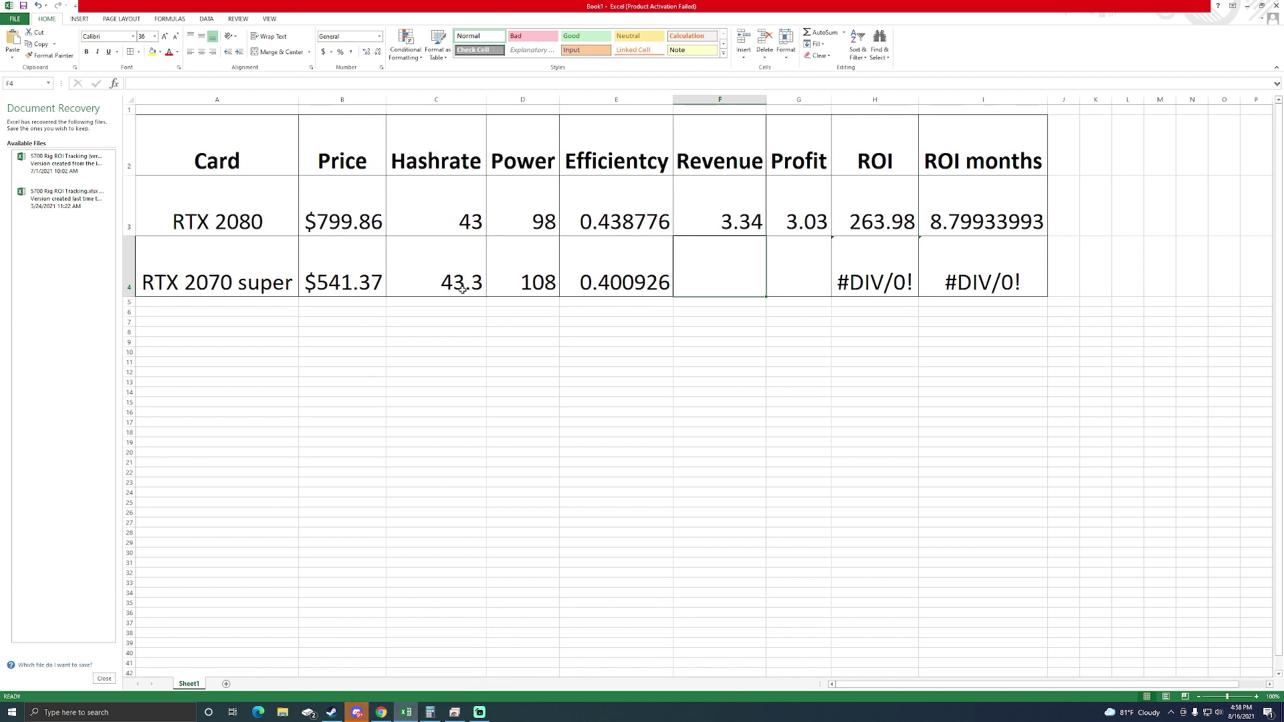
# Switch back to WhatToMine and recalculate Ethash profitability for 43.3 Mh/s at 108 W
pyautogui.click(380, 711)
pyautogui.click(356, 110)
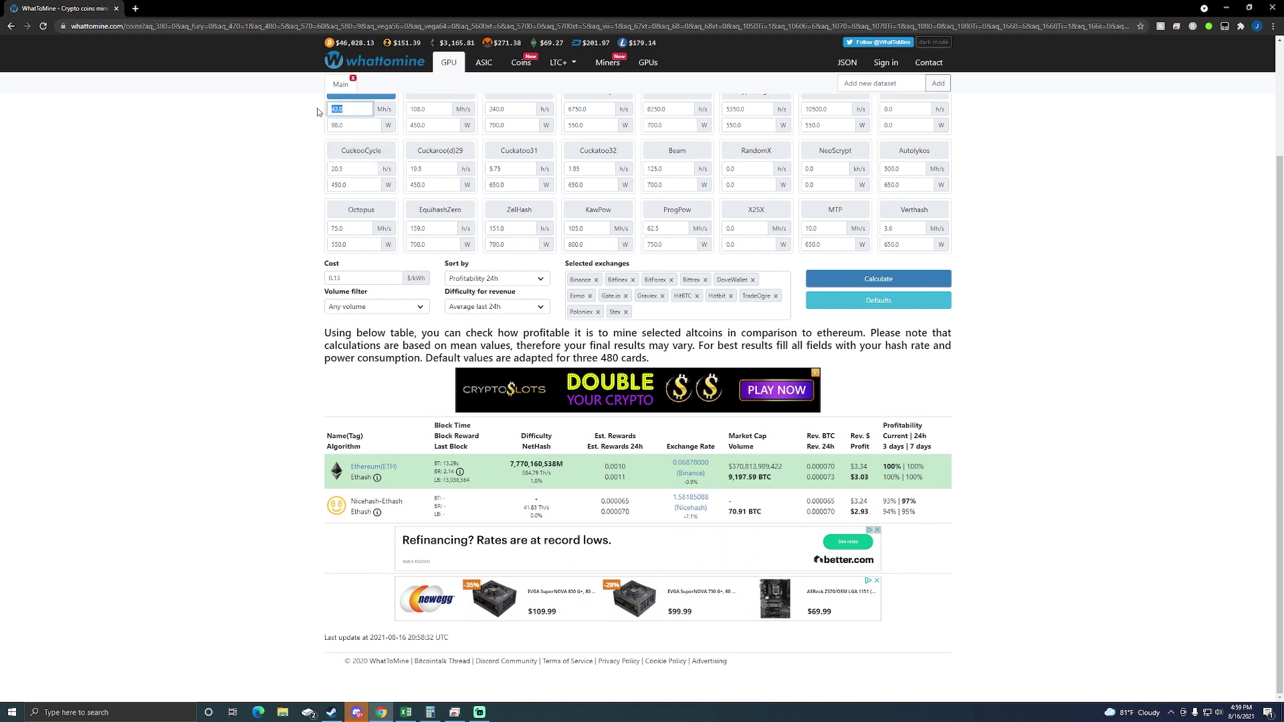
pyautogui.press('BackSpace')
pyautogui.write('3')
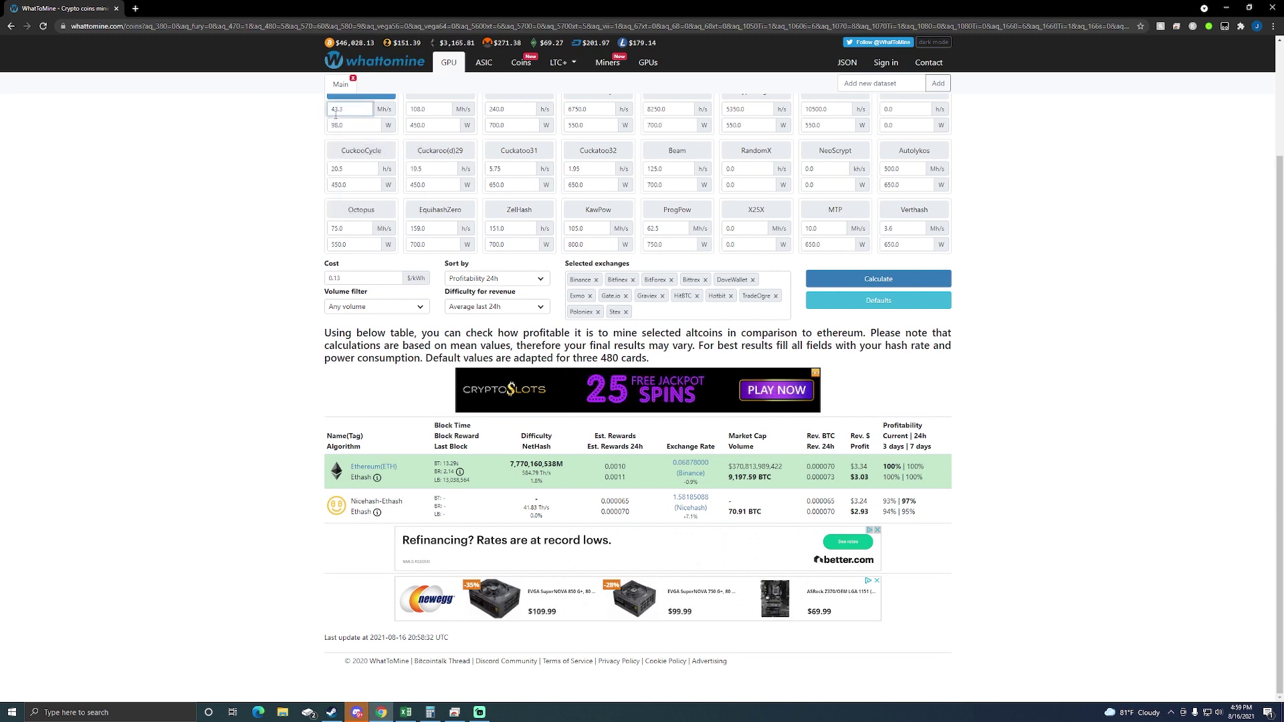
pyautogui.press('Tab')
pyautogui.write('108')
pyautogui.press('Return')
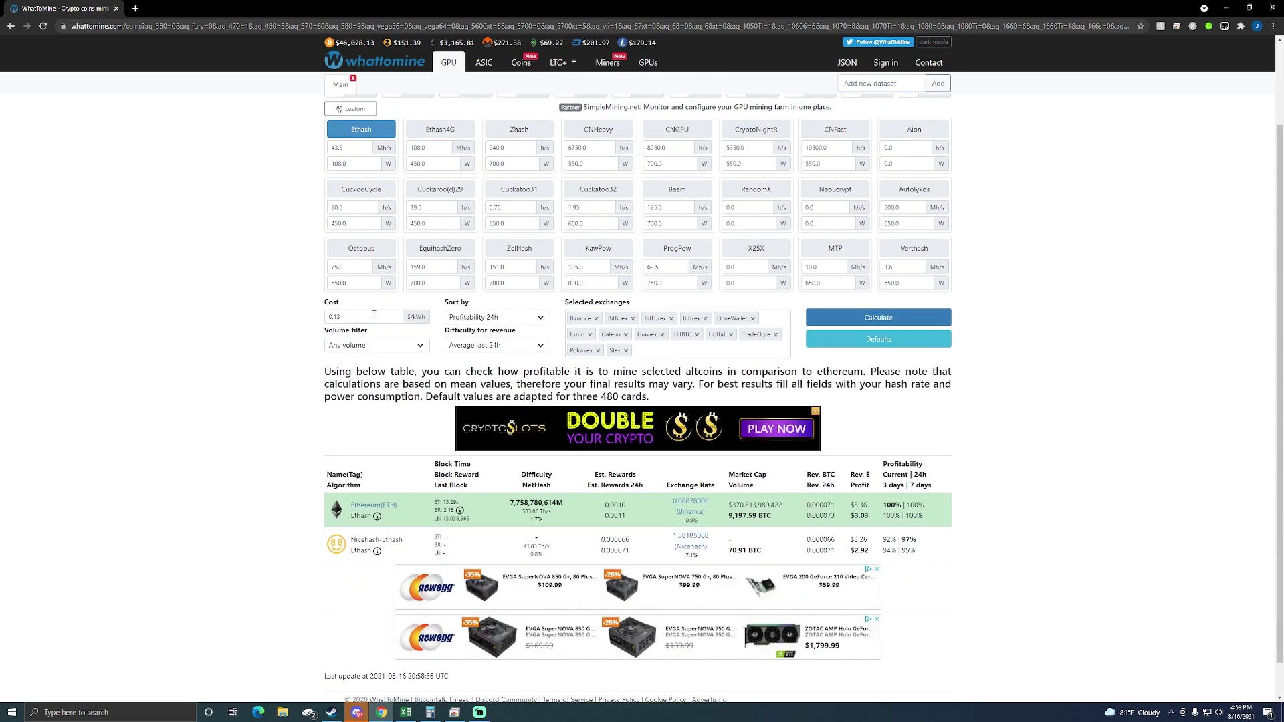
pyautogui.scroll(-1, 359, 315)
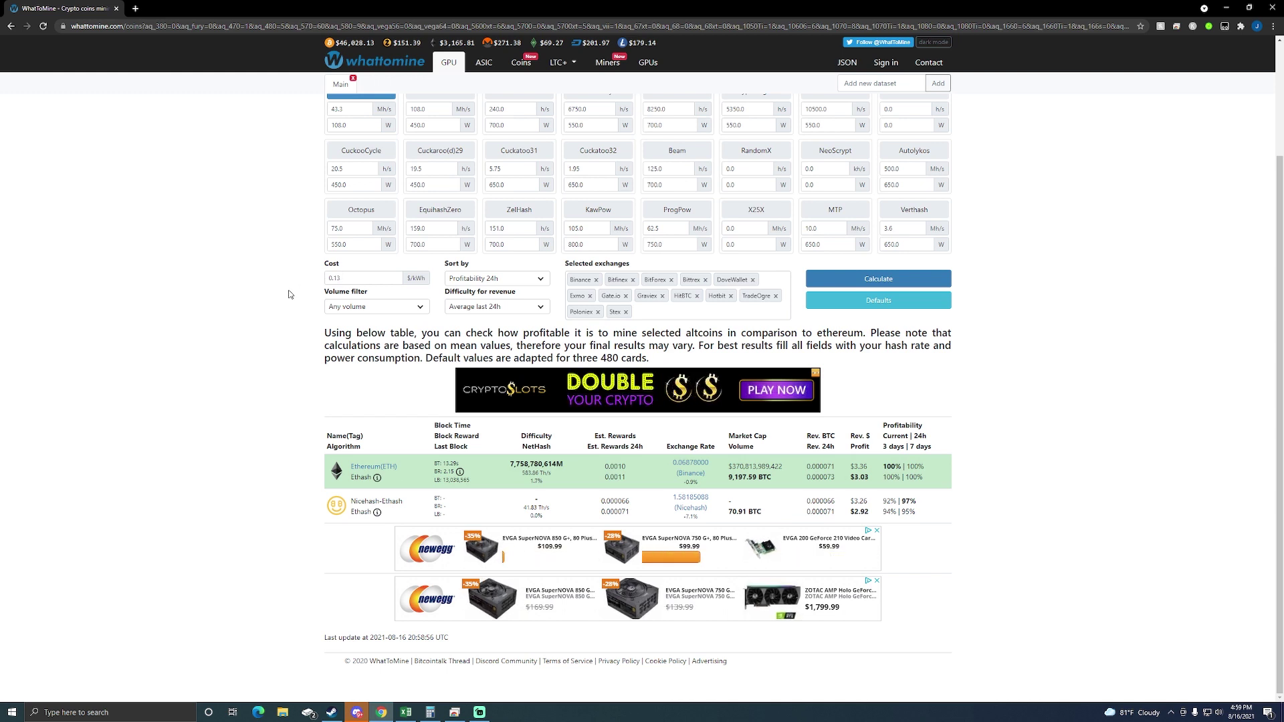
pyautogui.scroll(1, 995, 442)
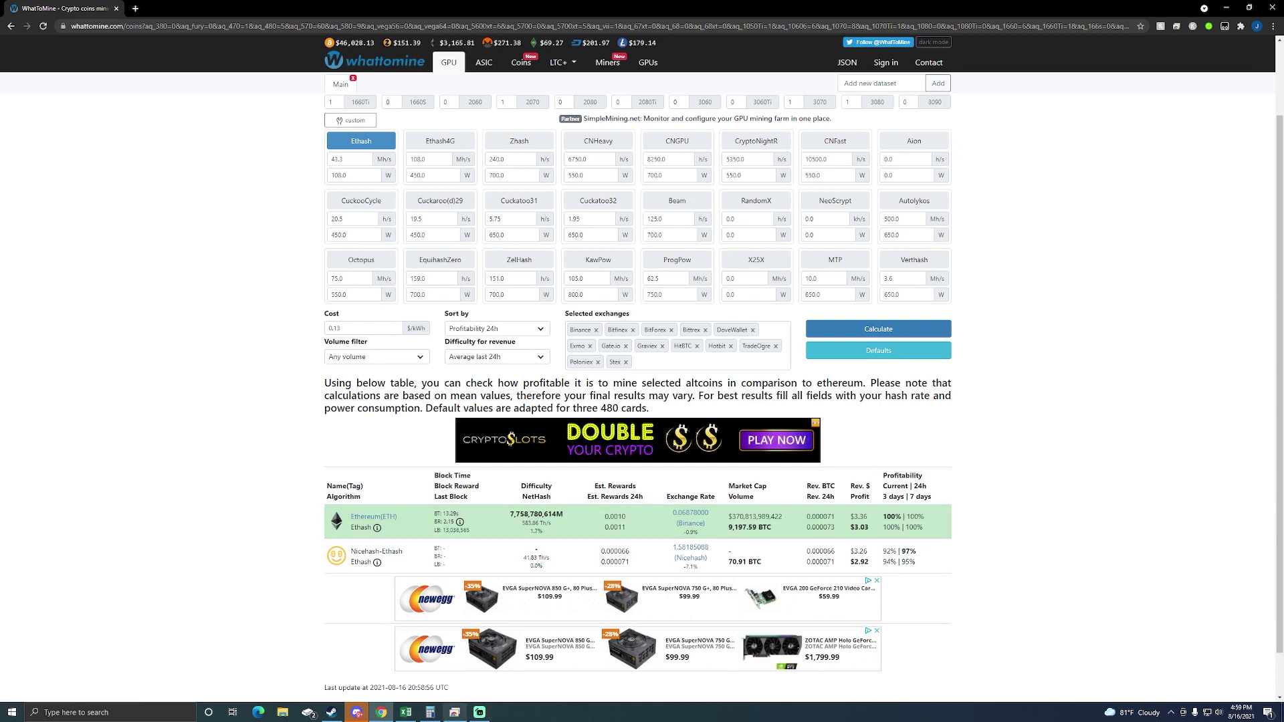
# Return to the Excel table and enter revenue 3.36 and profit 3.03 for the RTX 2070 super
pyautogui.click(406, 712)
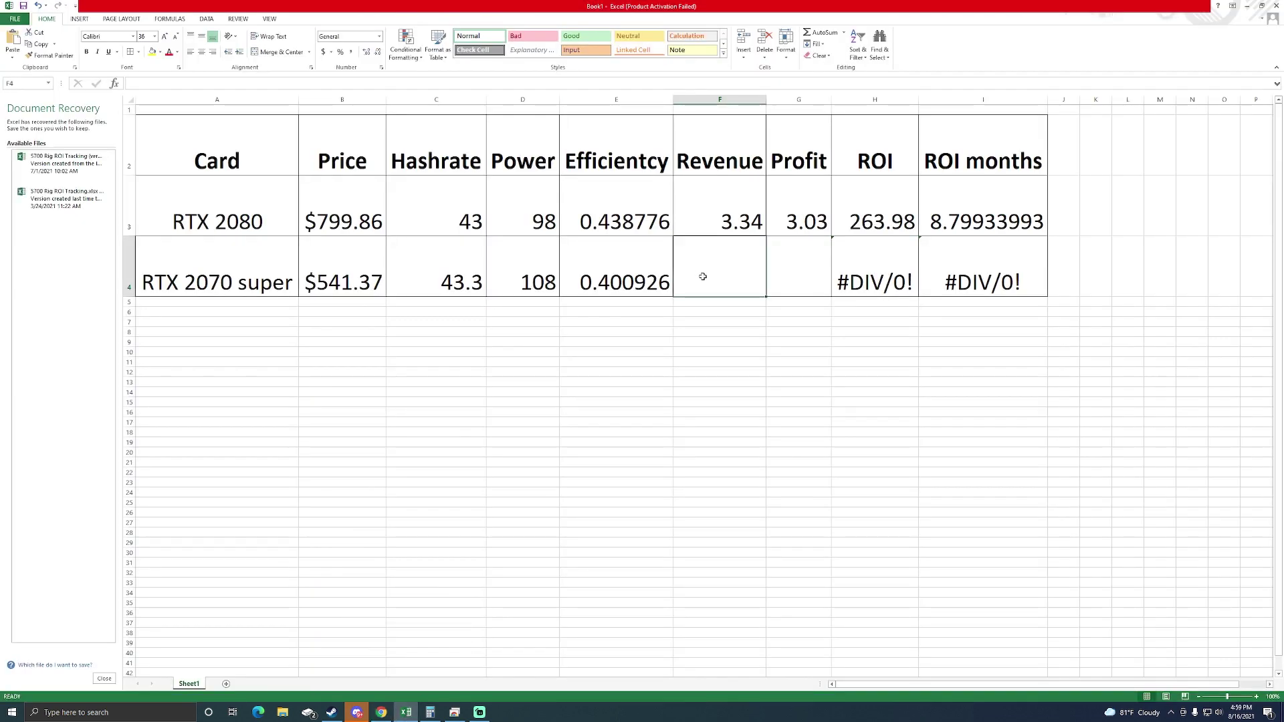
pyautogui.write('3.36')
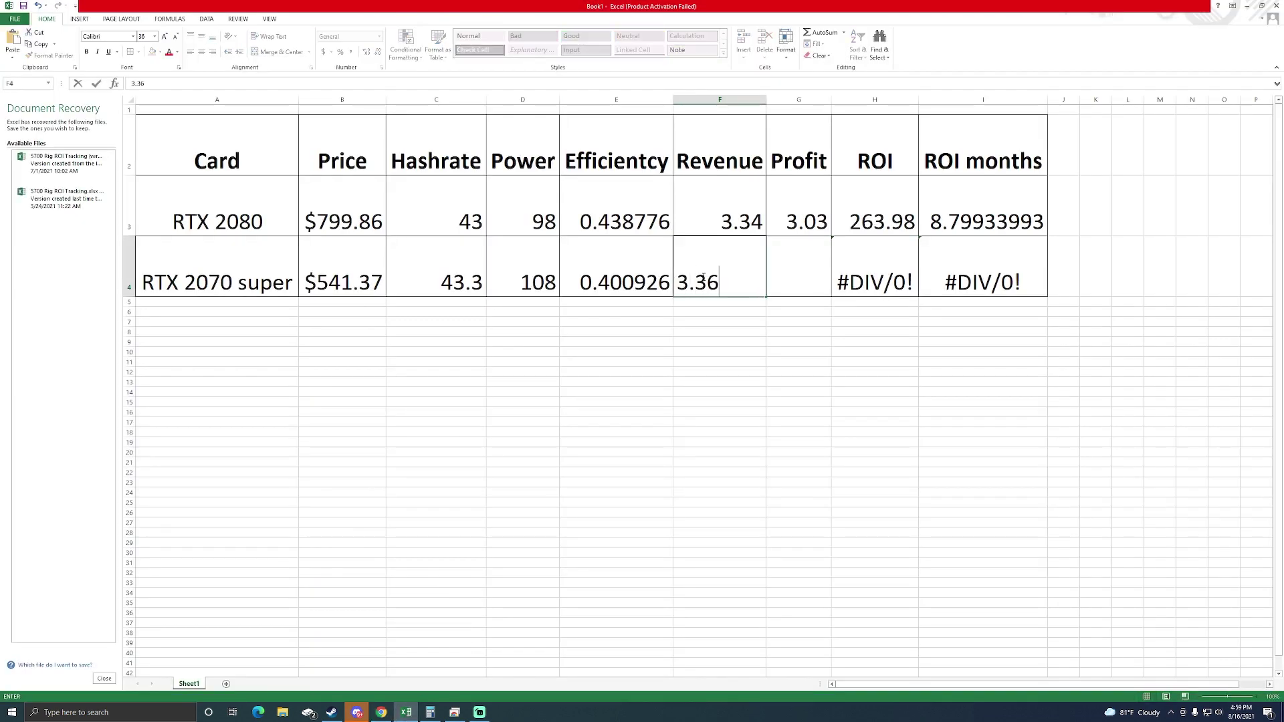
pyautogui.press('Tab')
pyautogui.write('3.03')
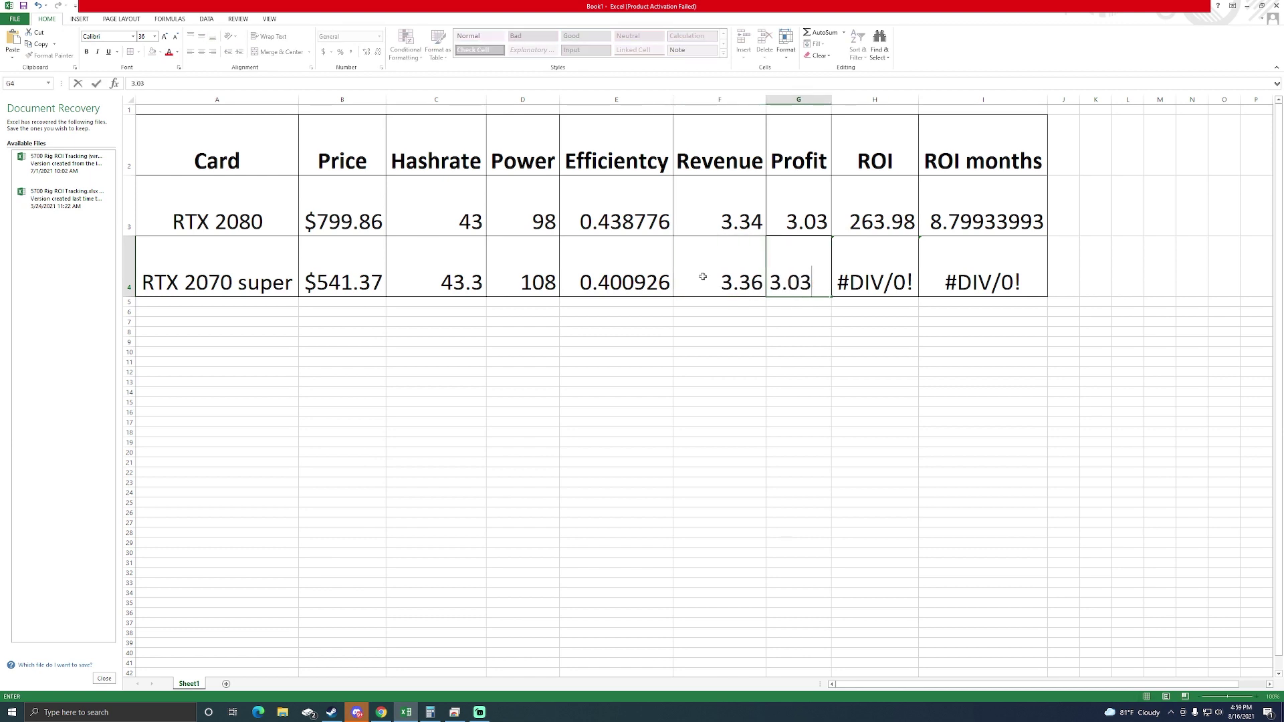
# Commit the RTX 2070 super's profit of 3.03 and check the ROI and ROI months formulas of both cards
pyautogui.press('Return')
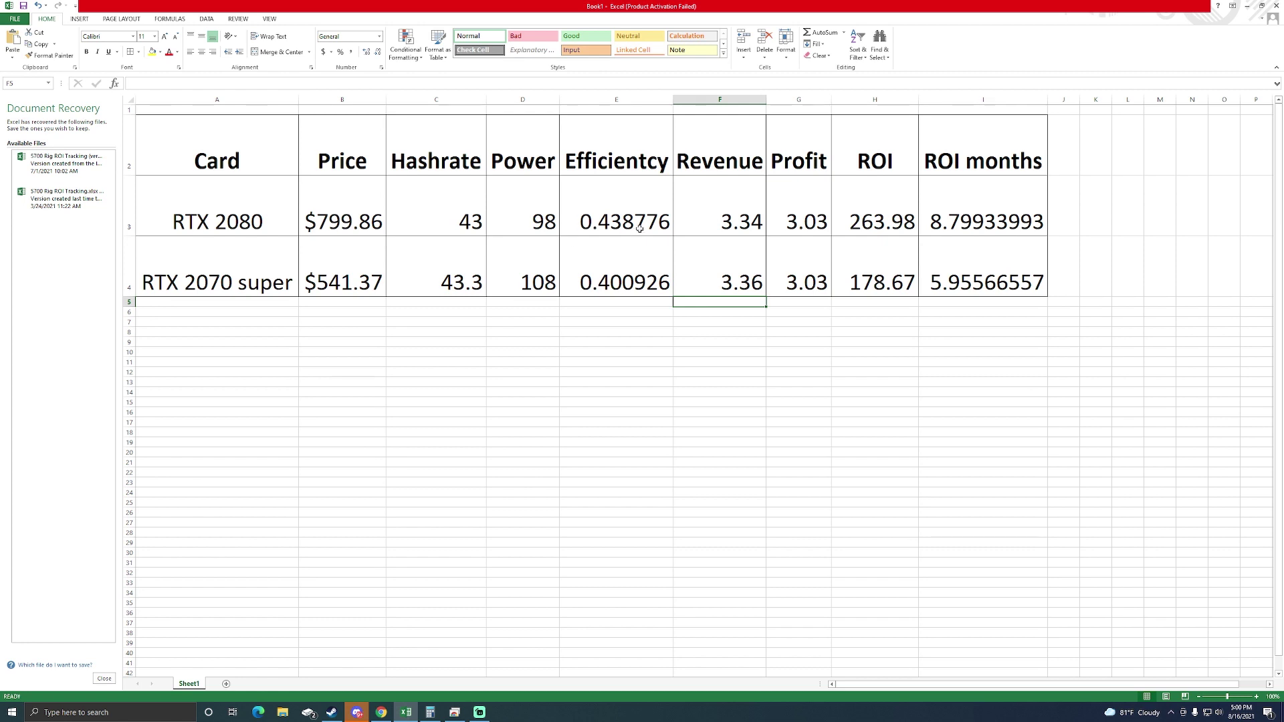
pyautogui.click(876, 222)
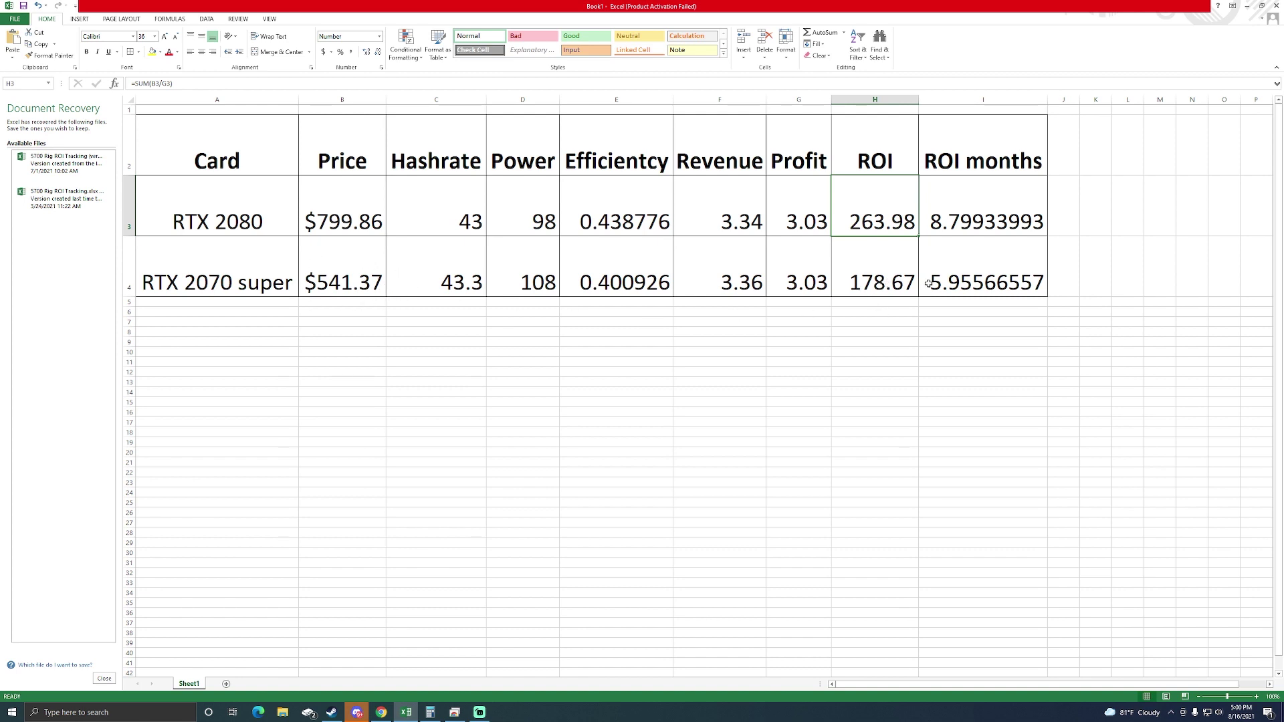
pyautogui.click(868, 286)
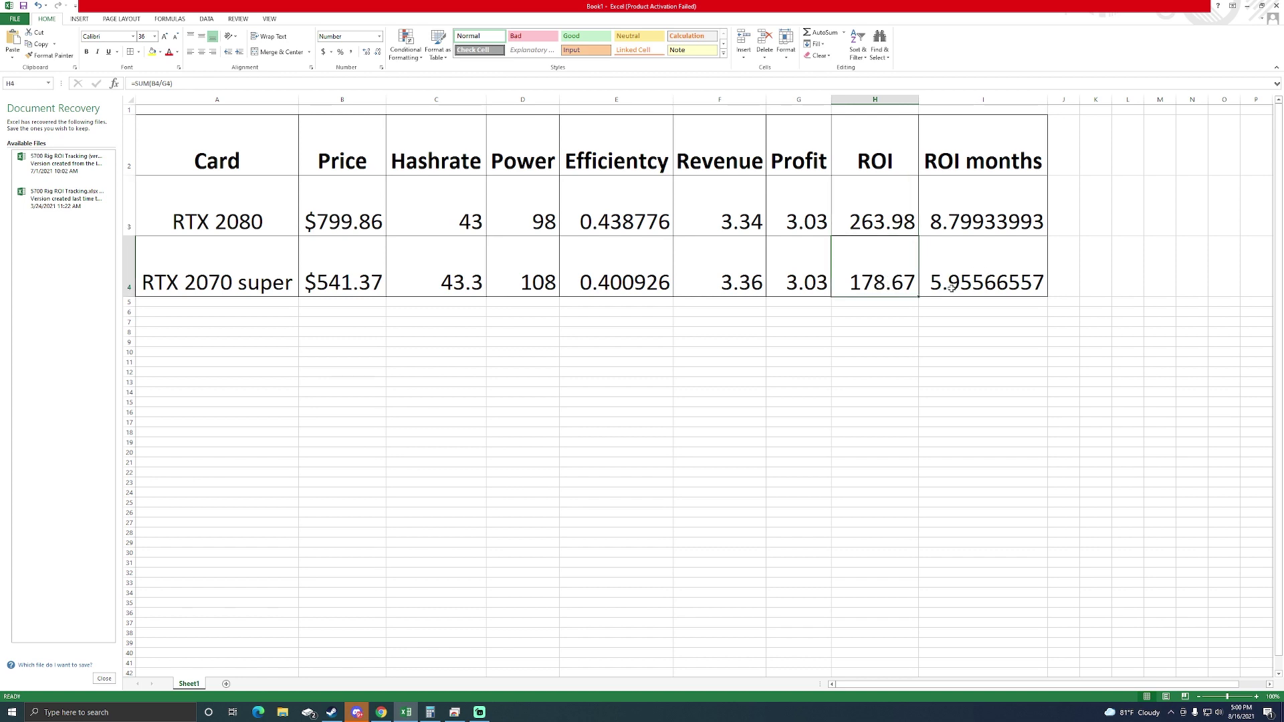
pyautogui.click(956, 232)
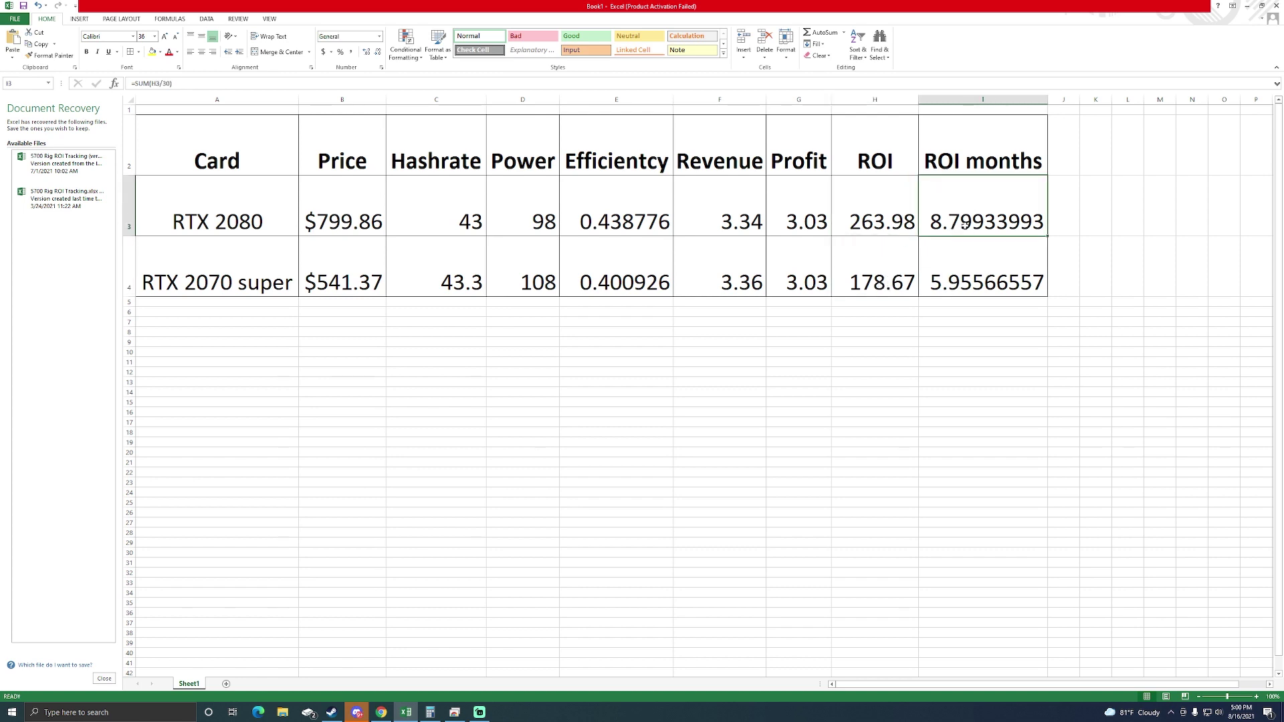
pyautogui.click(963, 289)
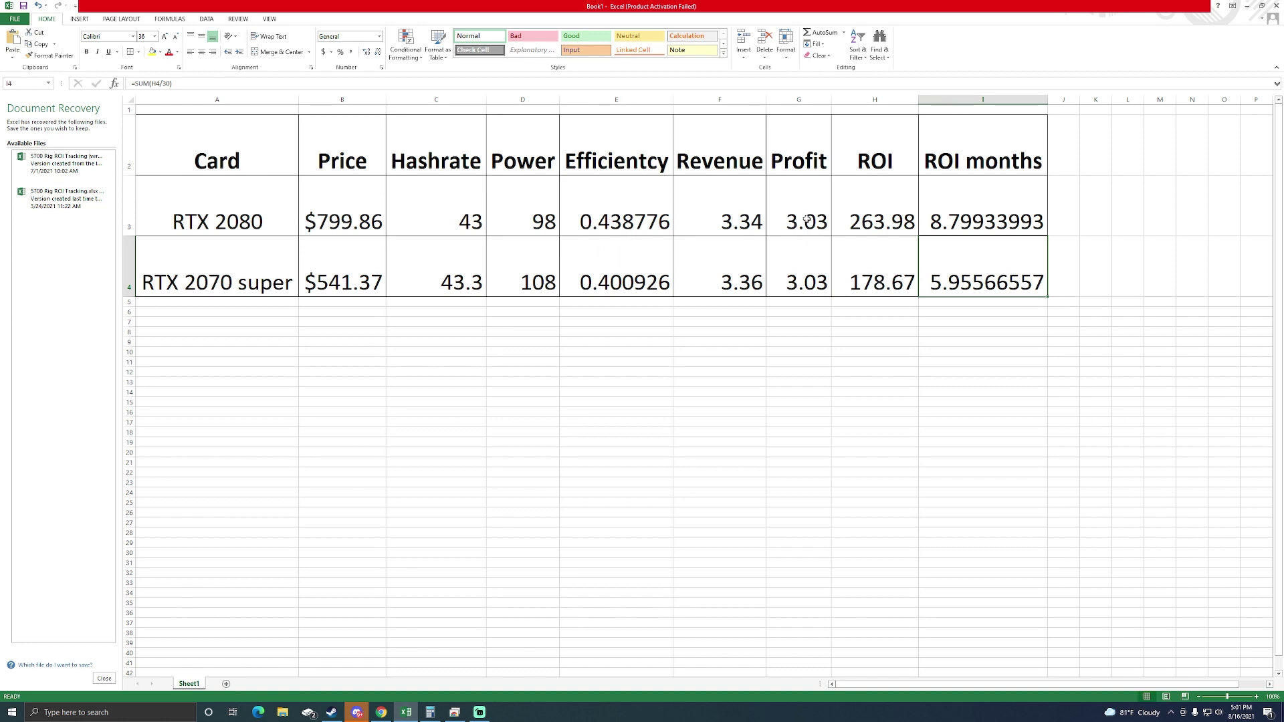
# Insert a new column between Profit and ROI and give it the heading "E Cost"
pyautogui.click(847, 99)
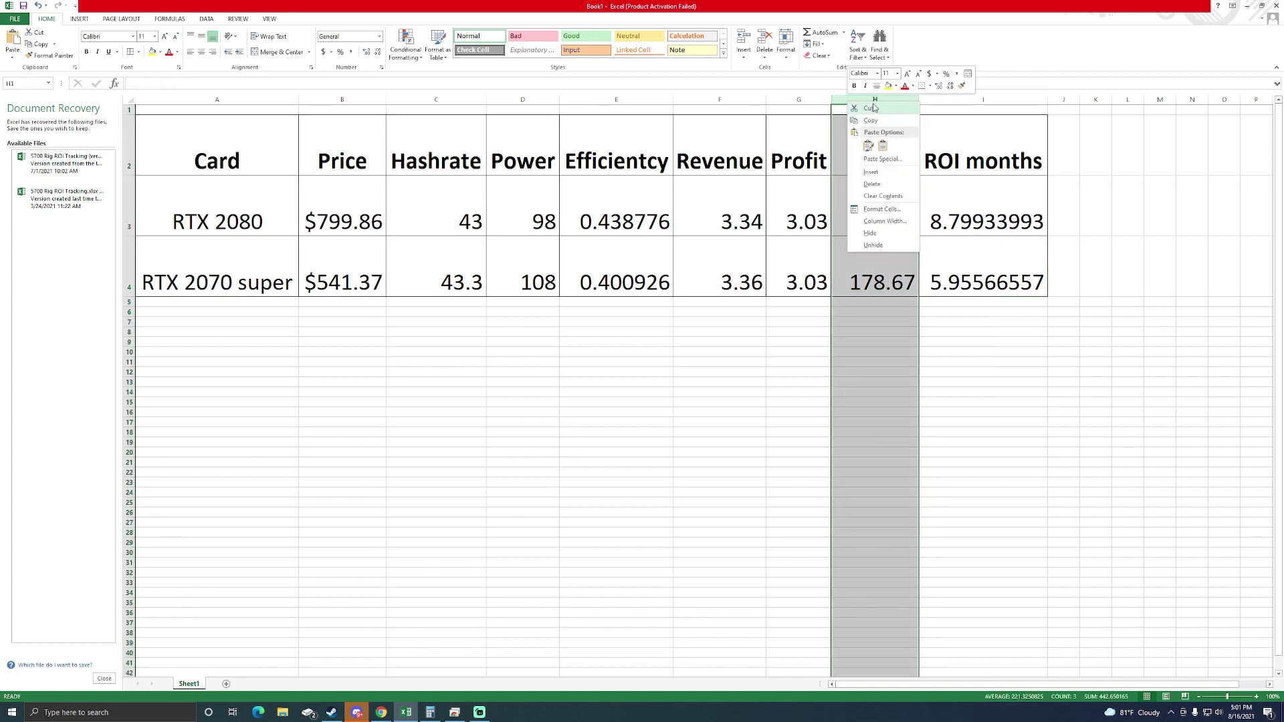
pyautogui.hotkey('ctrl', 'shift', '+')
pyautogui.click(858, 139)
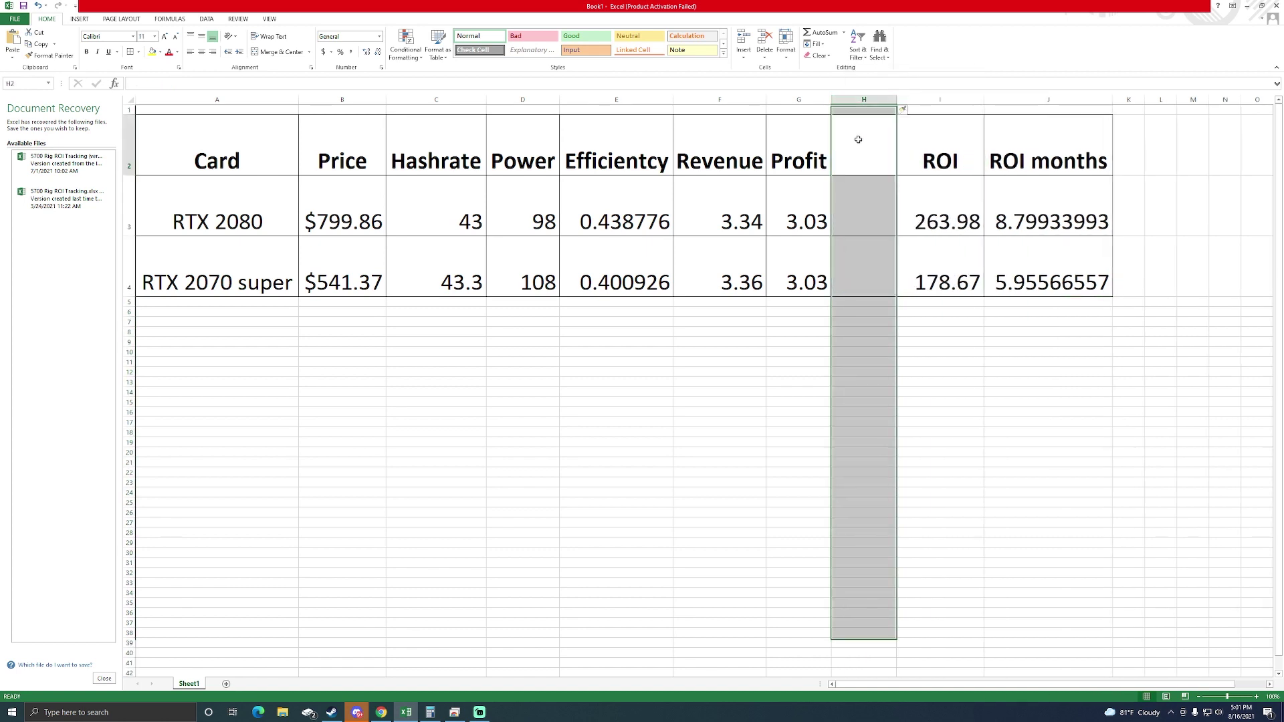
pyautogui.write('E Cost')
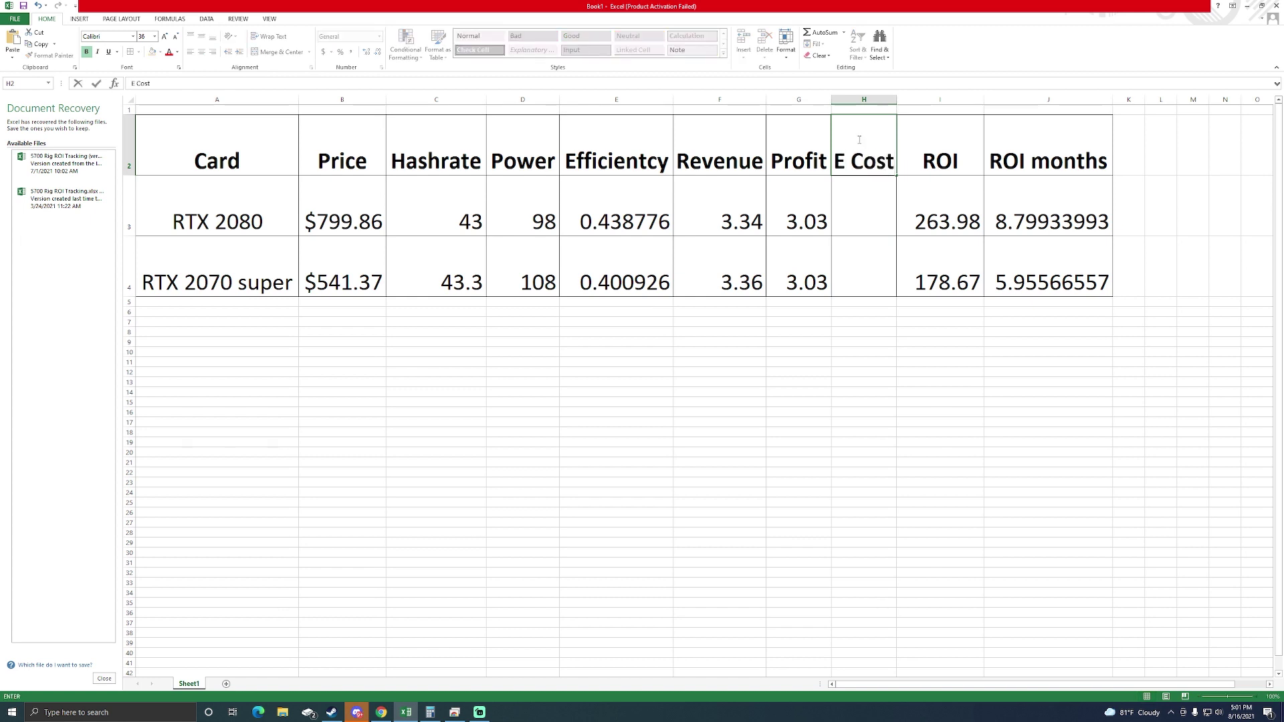
# Calculate the RTX 2080's E Cost with =SUM(F3-G3) and fill the formula down to the RTX 2070 super
pyautogui.click(859, 205)
pyautogui.click(114, 83)
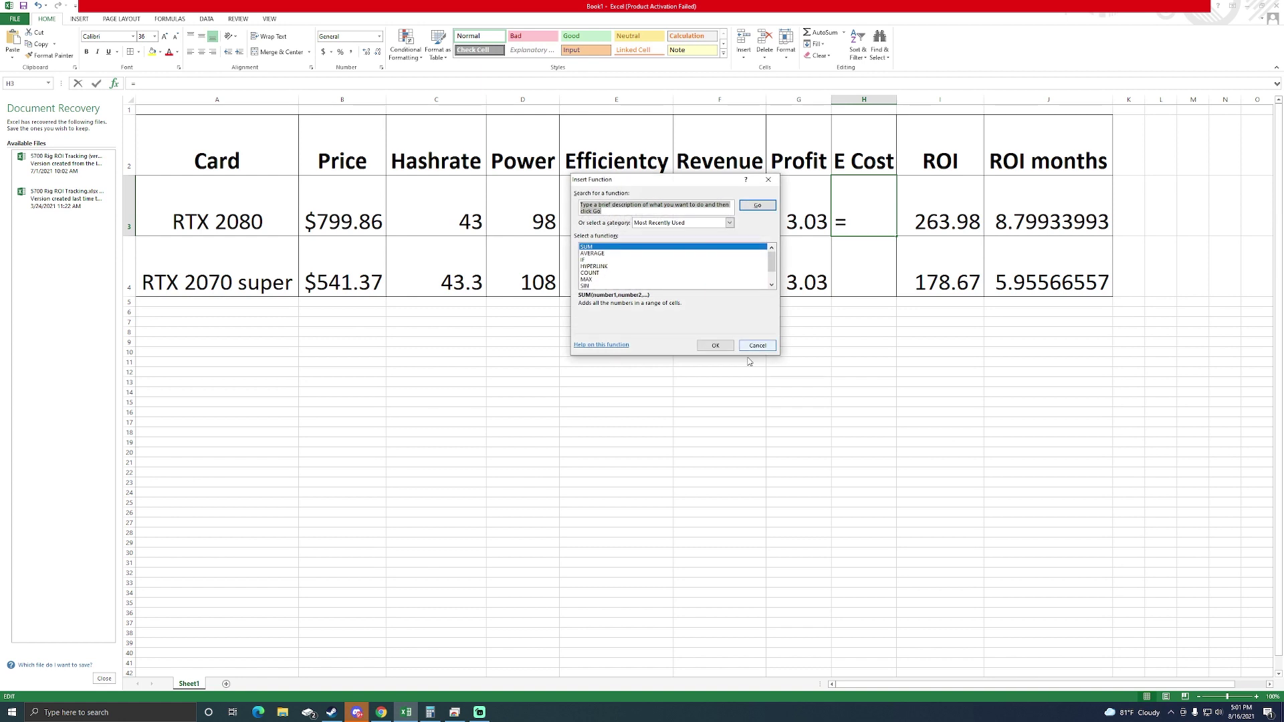
pyautogui.click(715, 345)
pyautogui.moveTo(696, 186); pyautogui.dragTo(767, 202)
pyautogui.click(732, 218)
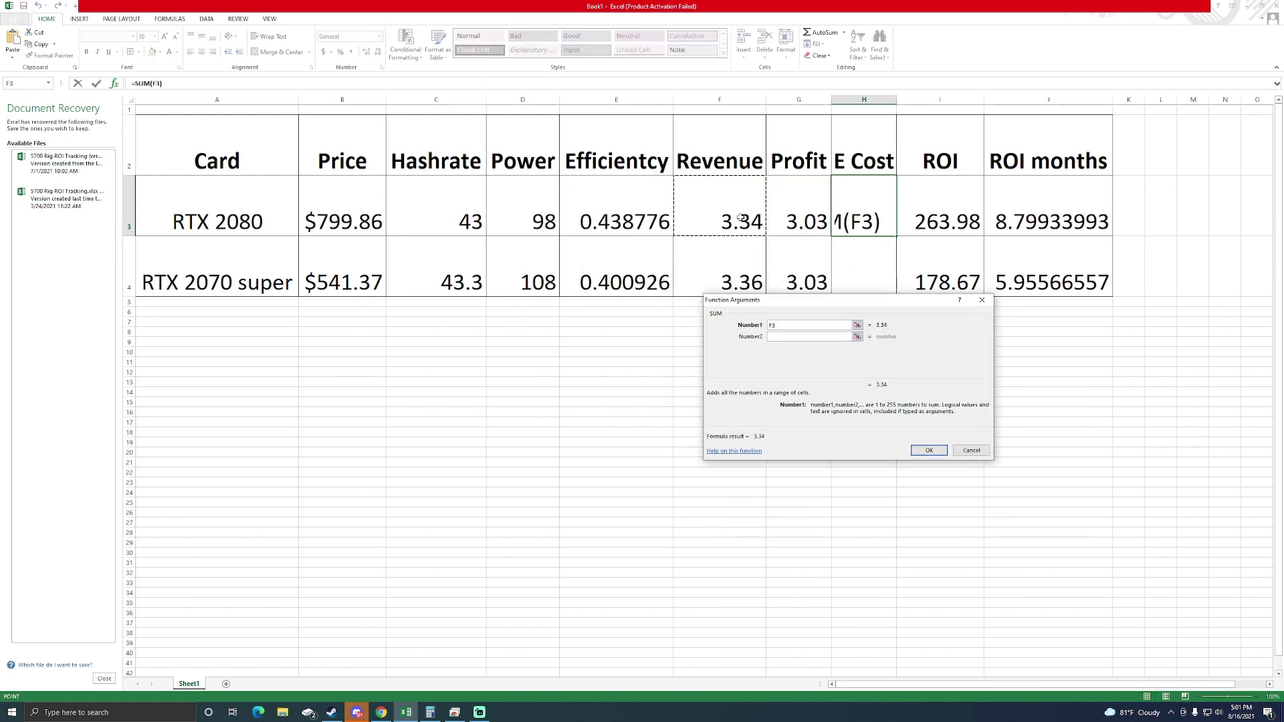
pyautogui.write('-')
pyautogui.click(787, 228)
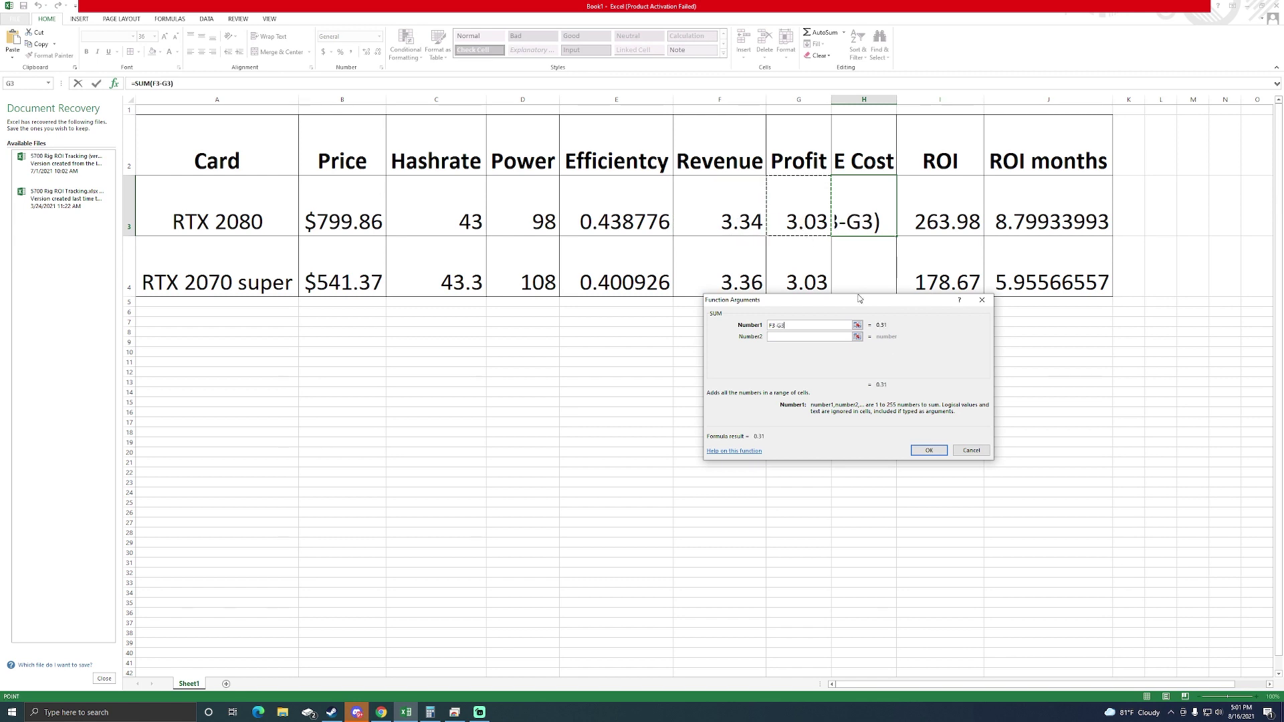
pyautogui.click(929, 450)
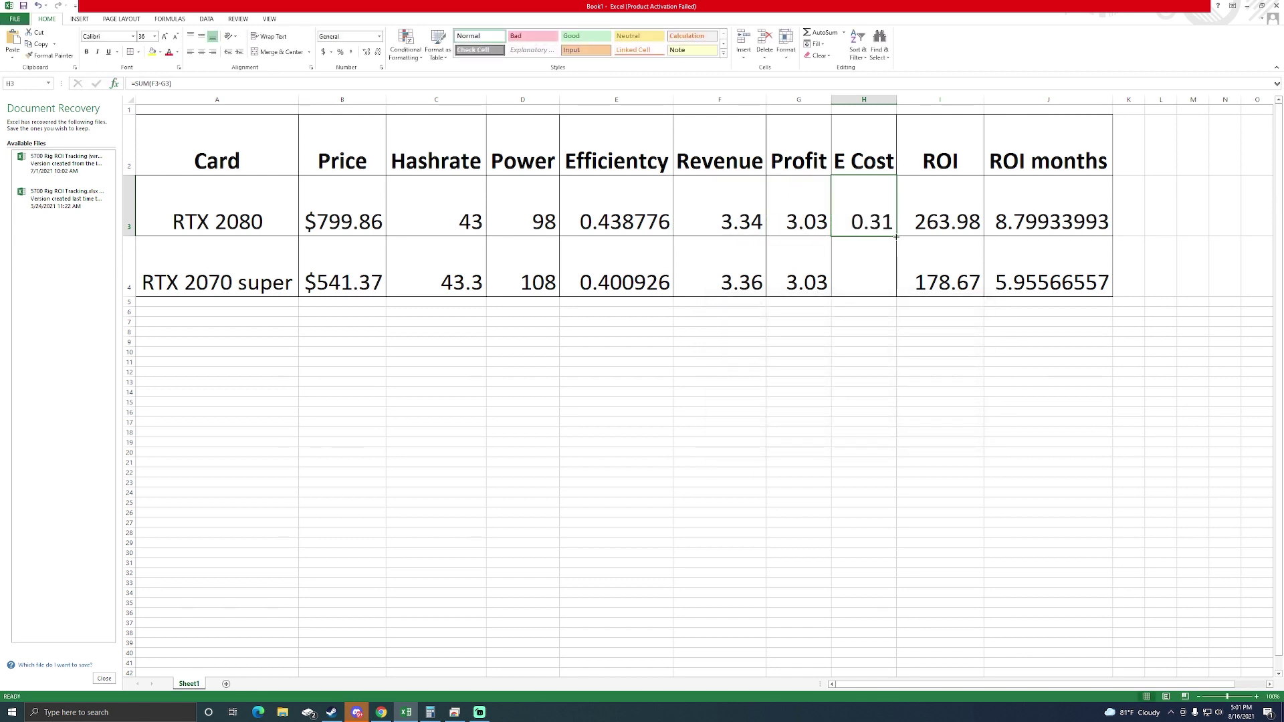
pyautogui.moveTo(896, 236); pyautogui.dragTo(896, 297)
pyautogui.click(943, 333)
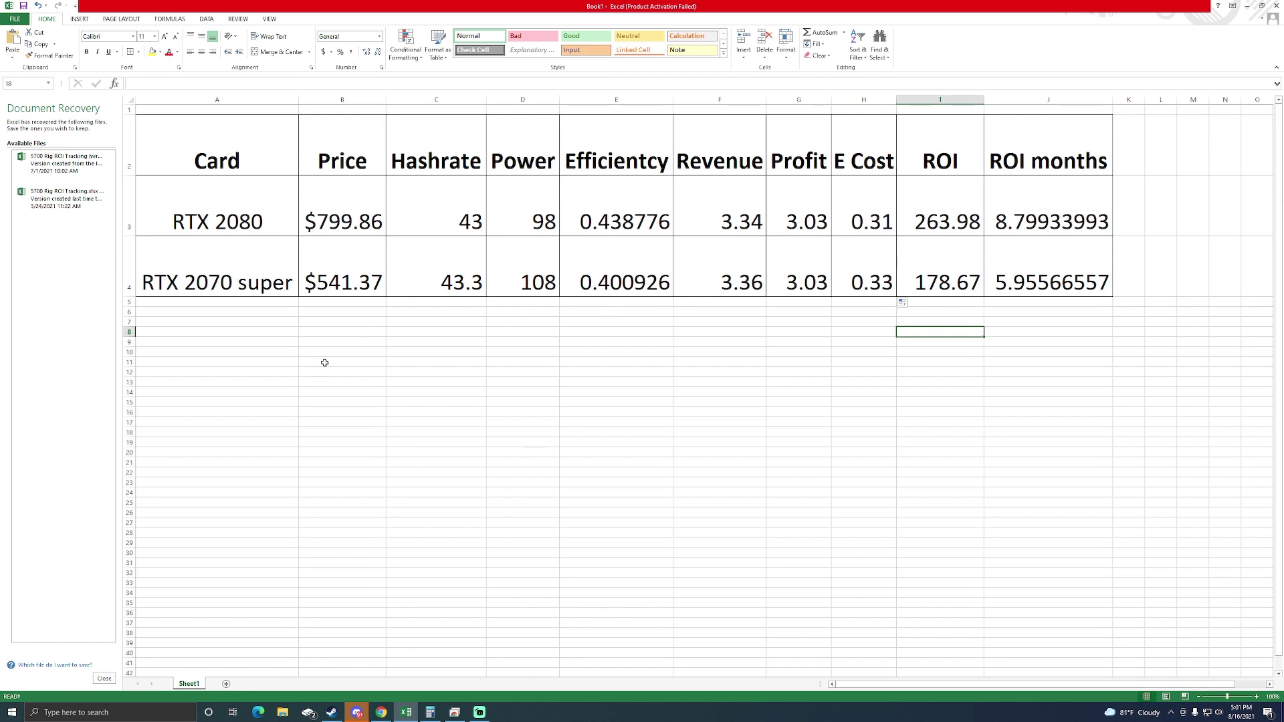
# Enter 0.02 in F7 and 365 in G7 below the table and enlarge both to font size 28
pyautogui.click(189, 313)
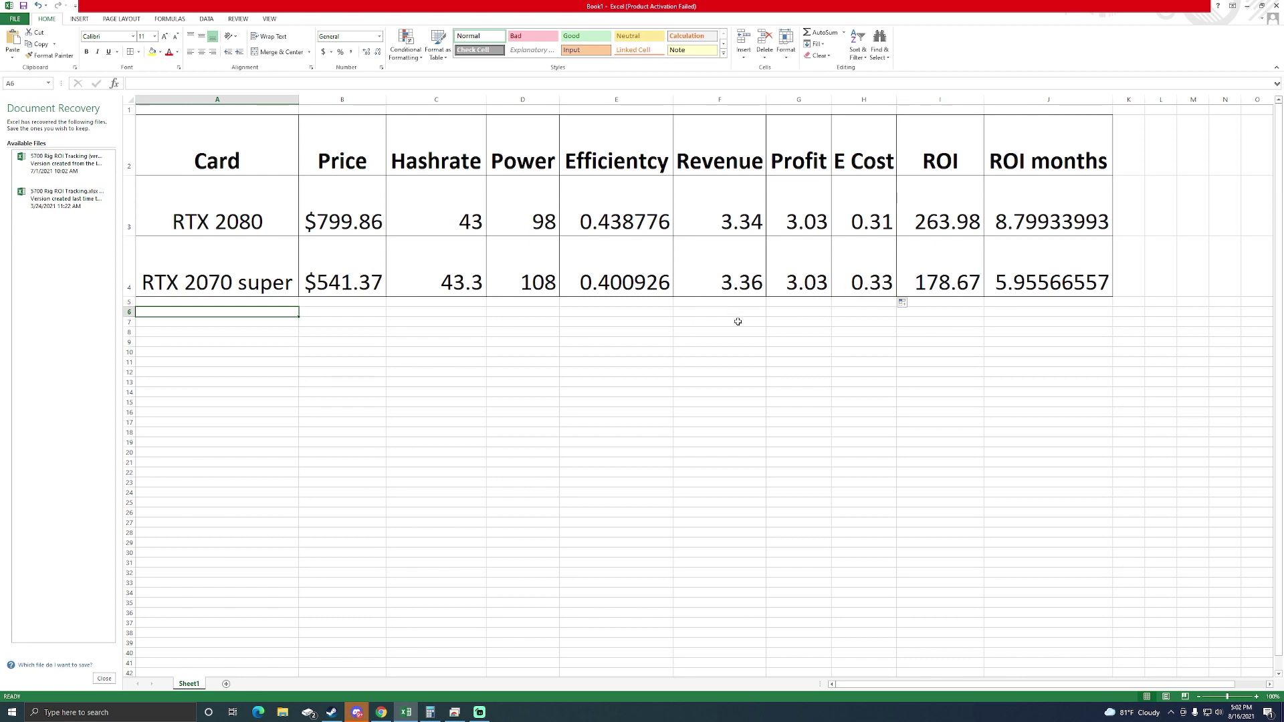
pyautogui.click(713, 321)
pyautogui.write('.02')
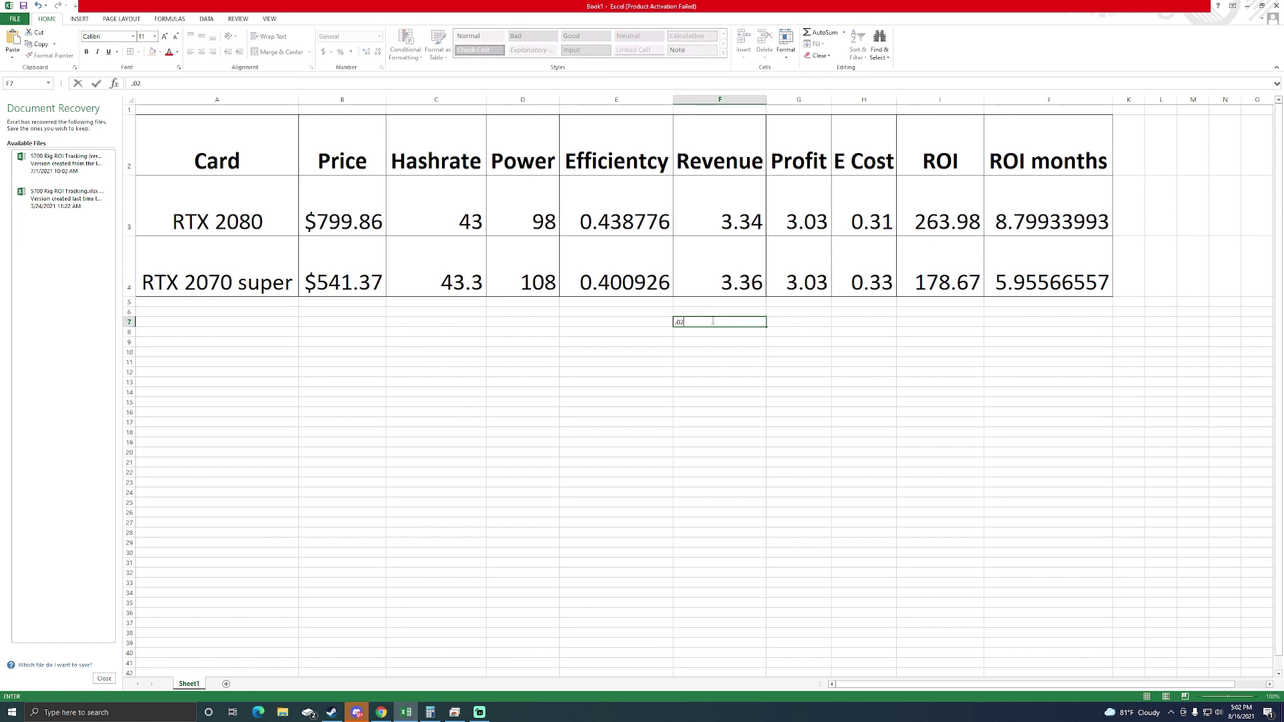
pyautogui.click(793, 328)
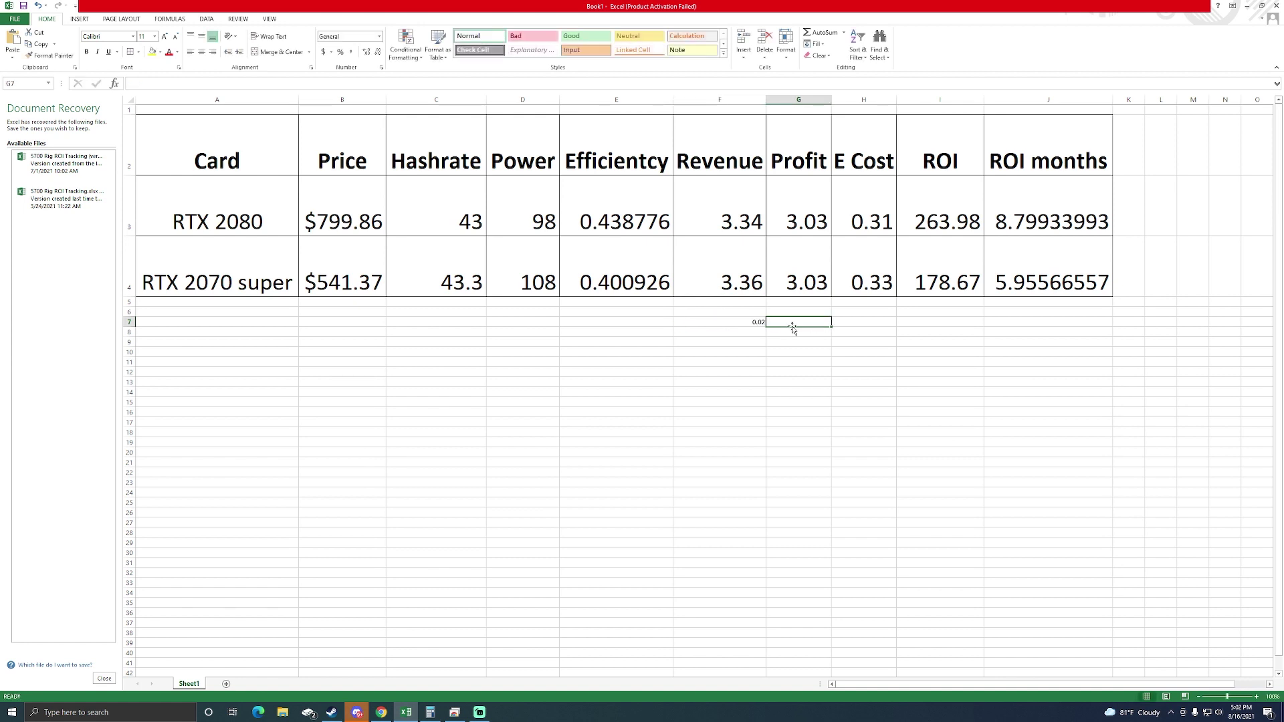
pyautogui.write('365')
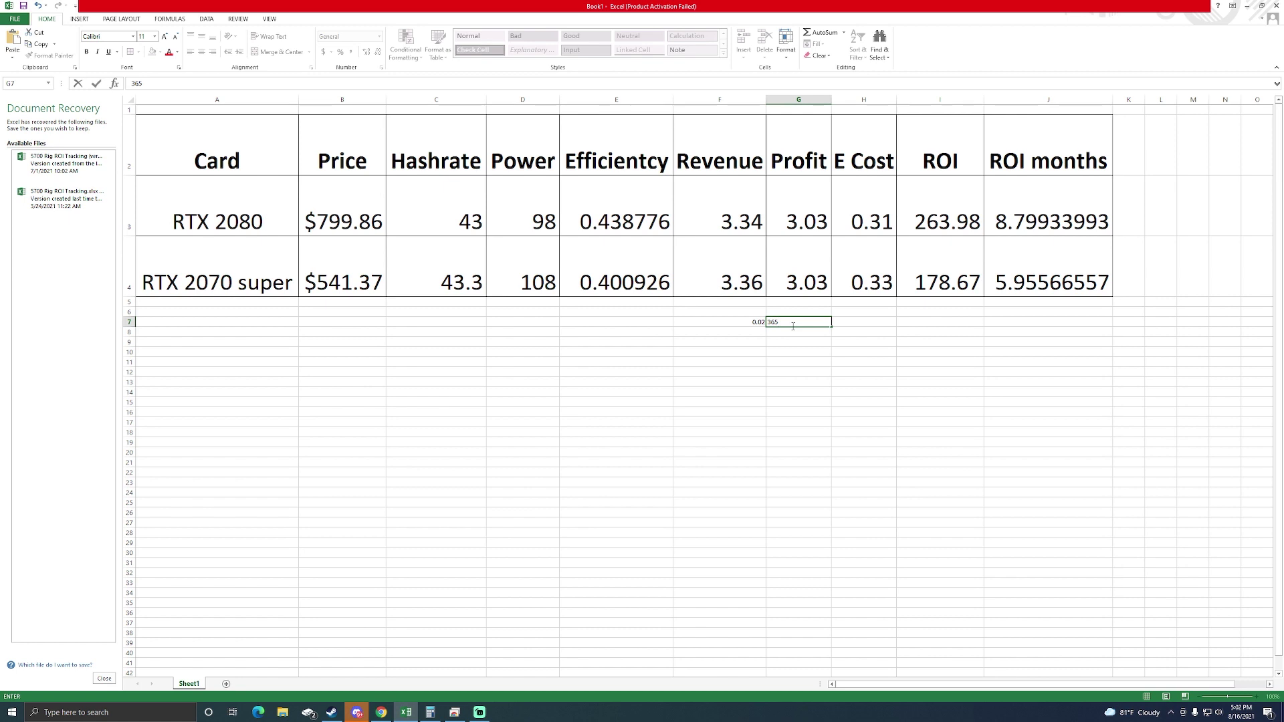
pyautogui.press('Return')
pyautogui.moveTo(745, 322); pyautogui.dragTo(800, 323)
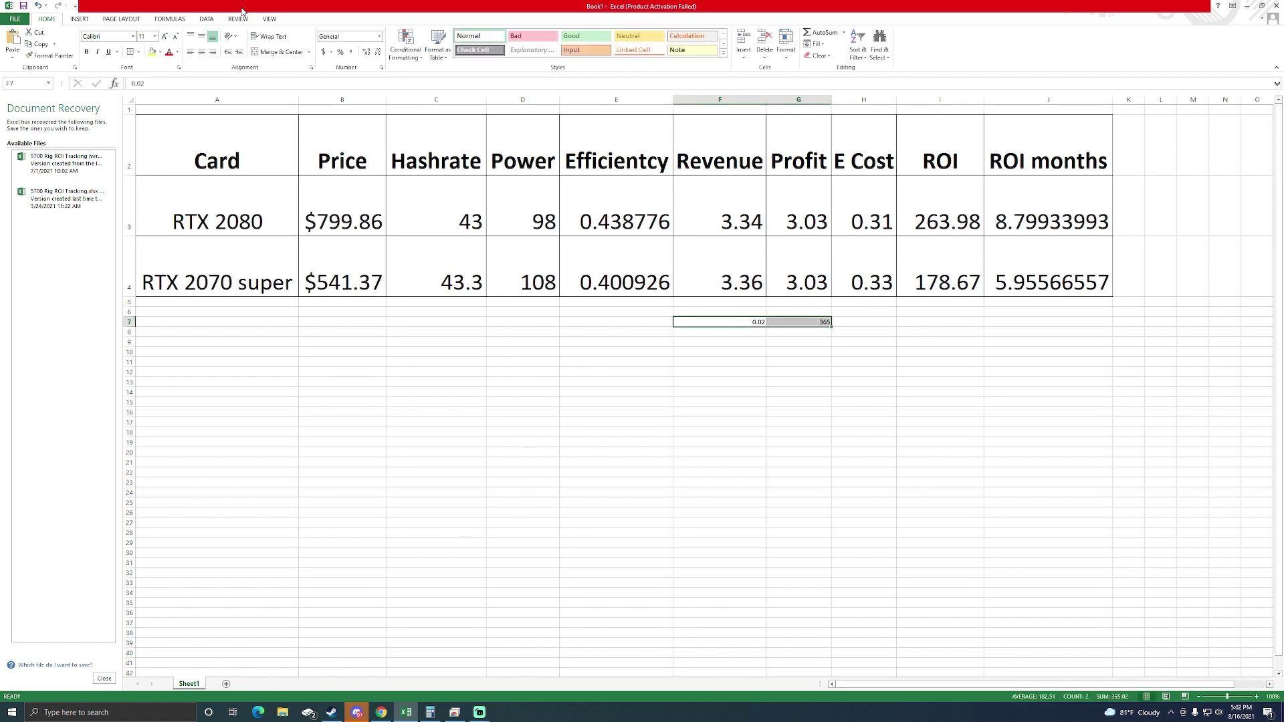
pyautogui.click(154, 36)
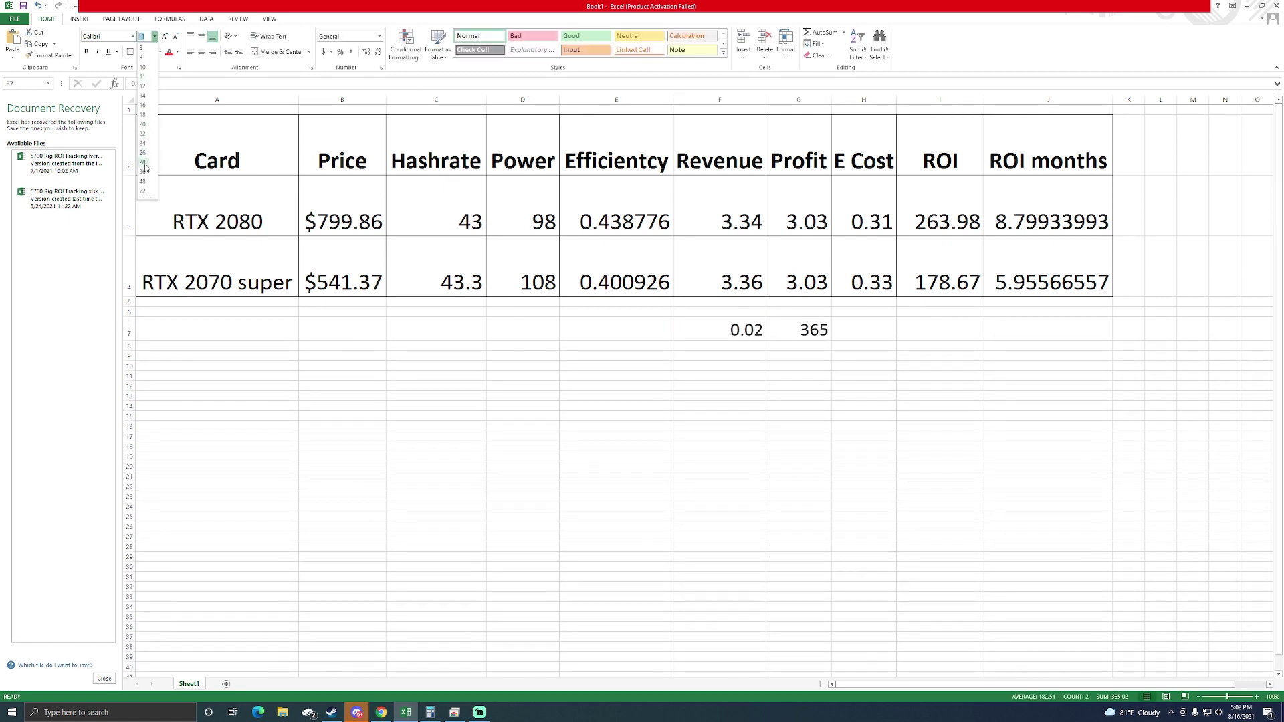
pyautogui.press('Escape')
# Insert the formula =SUM(F7:G7) in H7, beside the 0.02 and 365 values
pyautogui.click(844, 329)
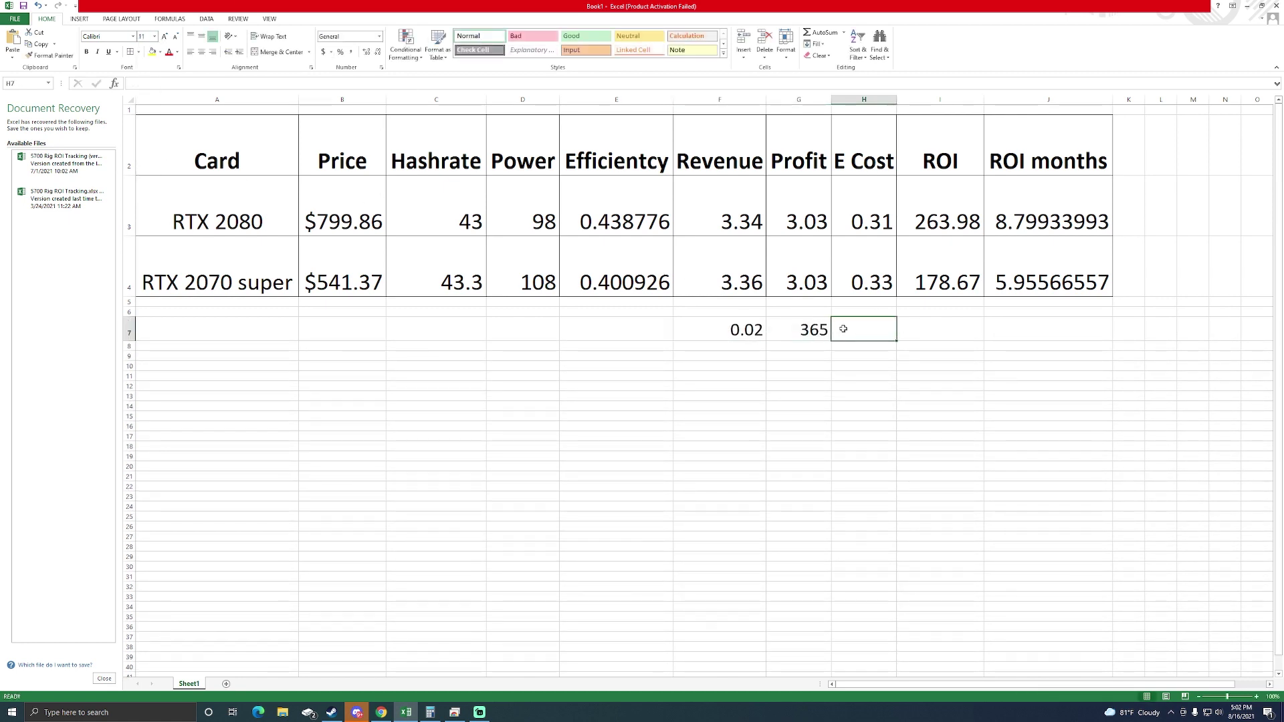
pyautogui.click(115, 83)
pyautogui.click(890, 458)
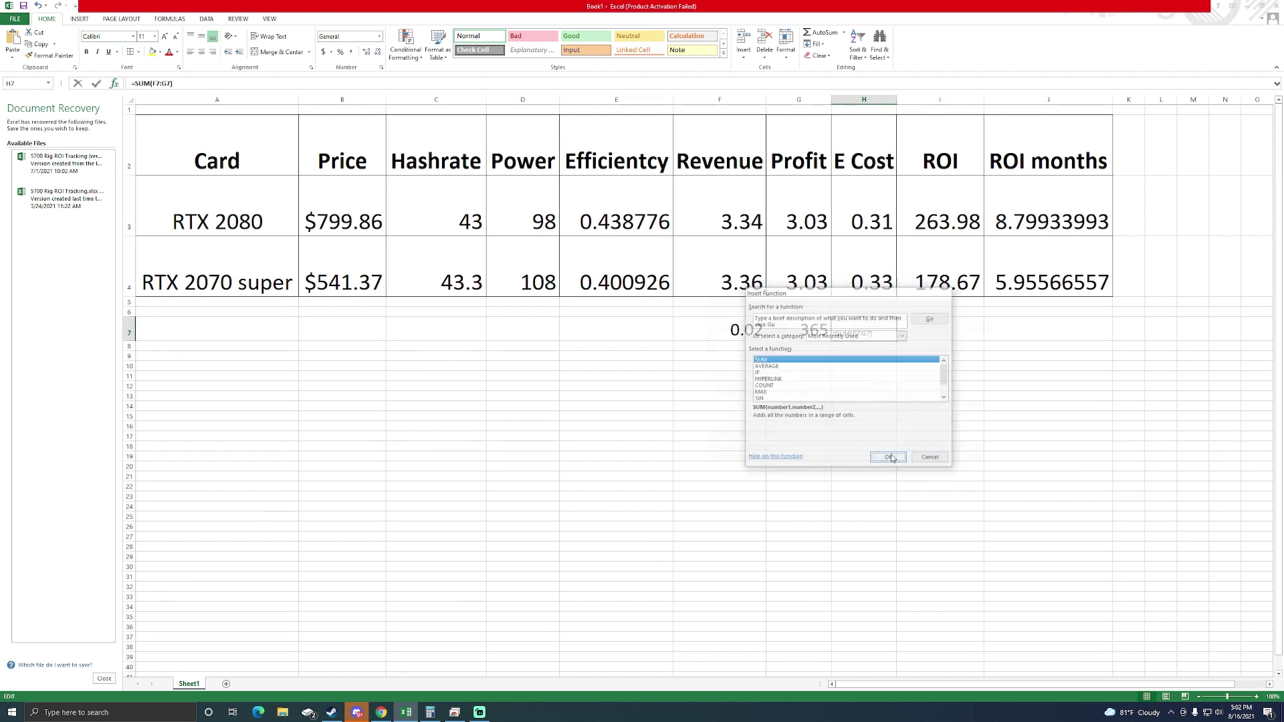
pyautogui.moveTo(855, 303); pyautogui.dragTo(846, 370)
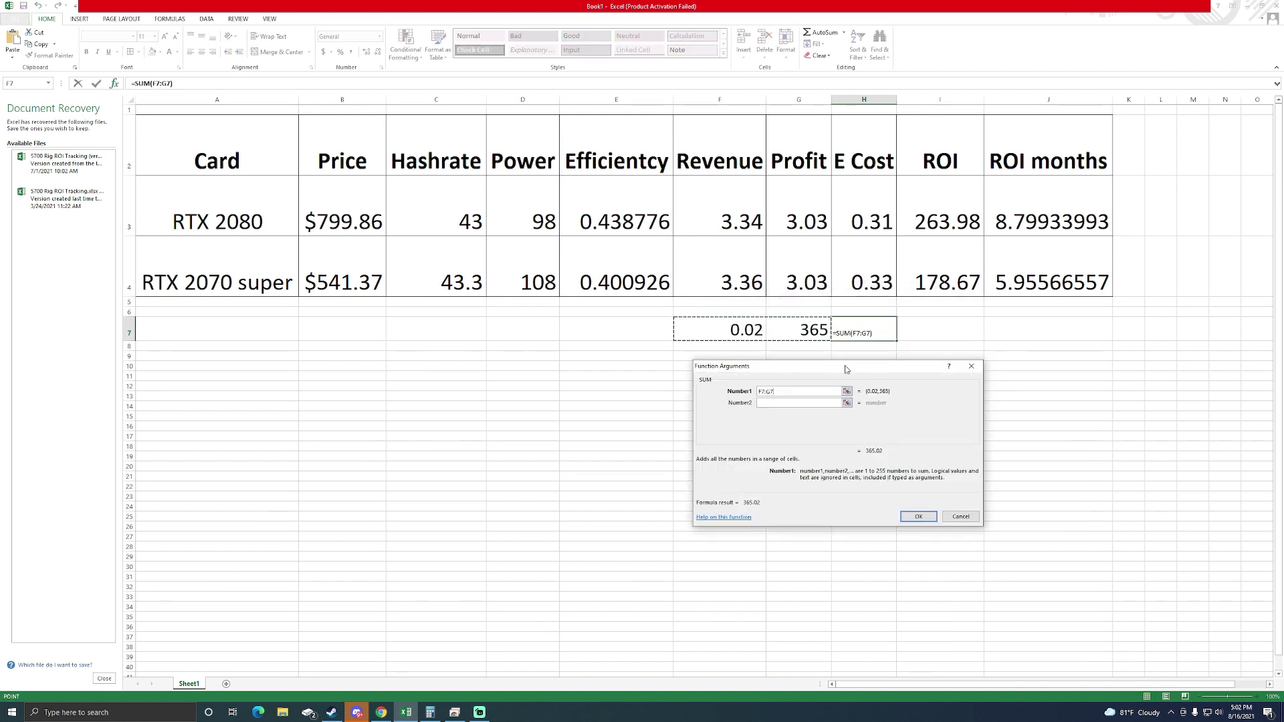
pyautogui.click(917, 517)
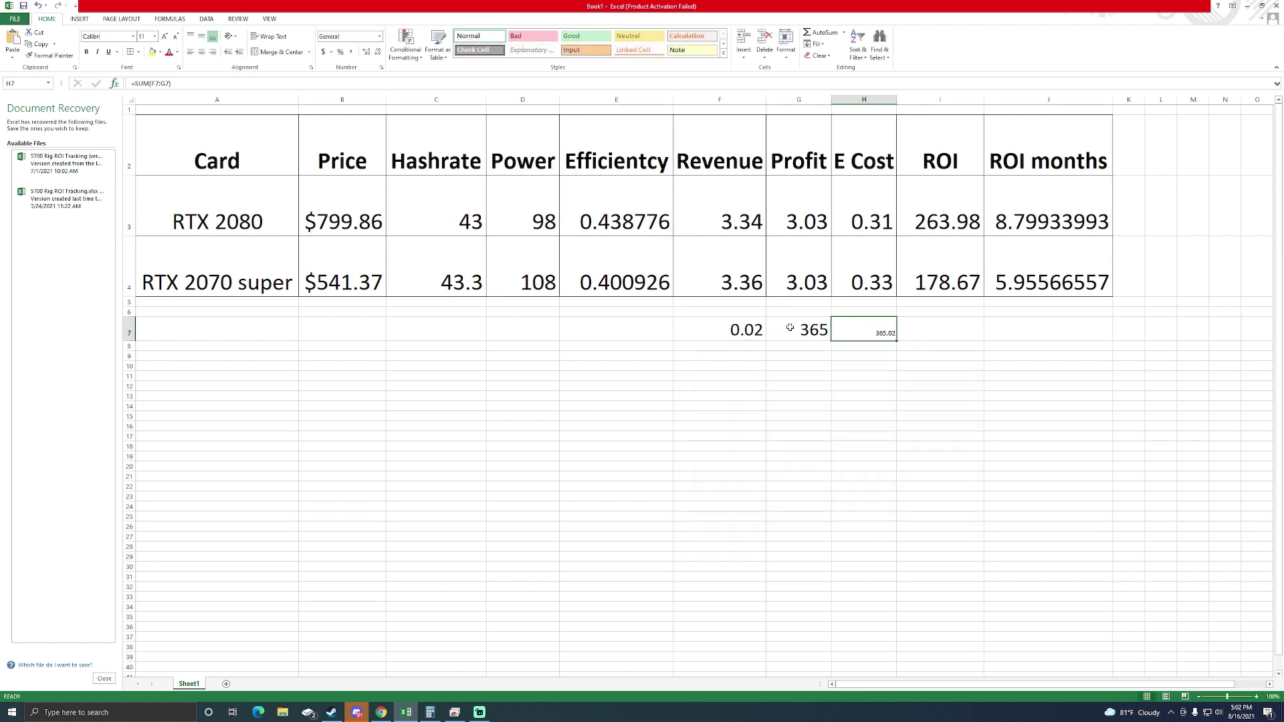
# Change the formula in H7 to =SUM(F7*G7) so it multiplies the two values
pyautogui.click(160, 83)
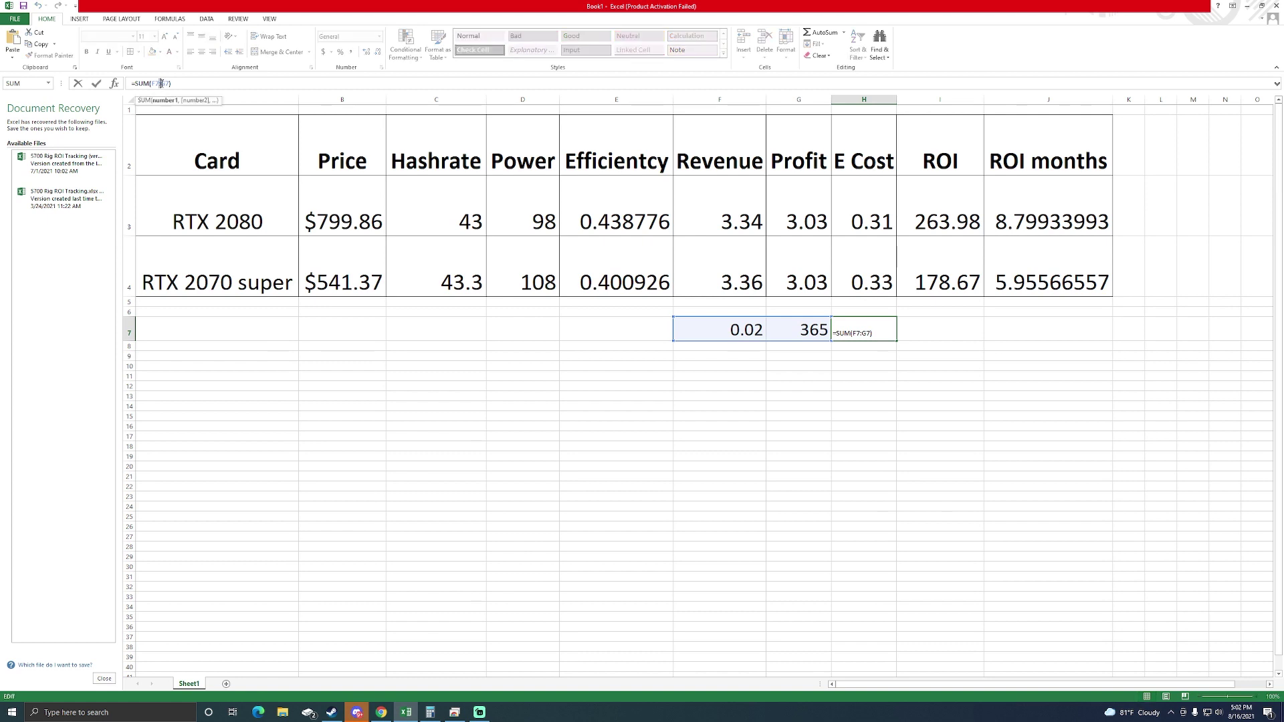
pyautogui.press('BackSpace')
pyautogui.write('*')
pyautogui.press('Return')
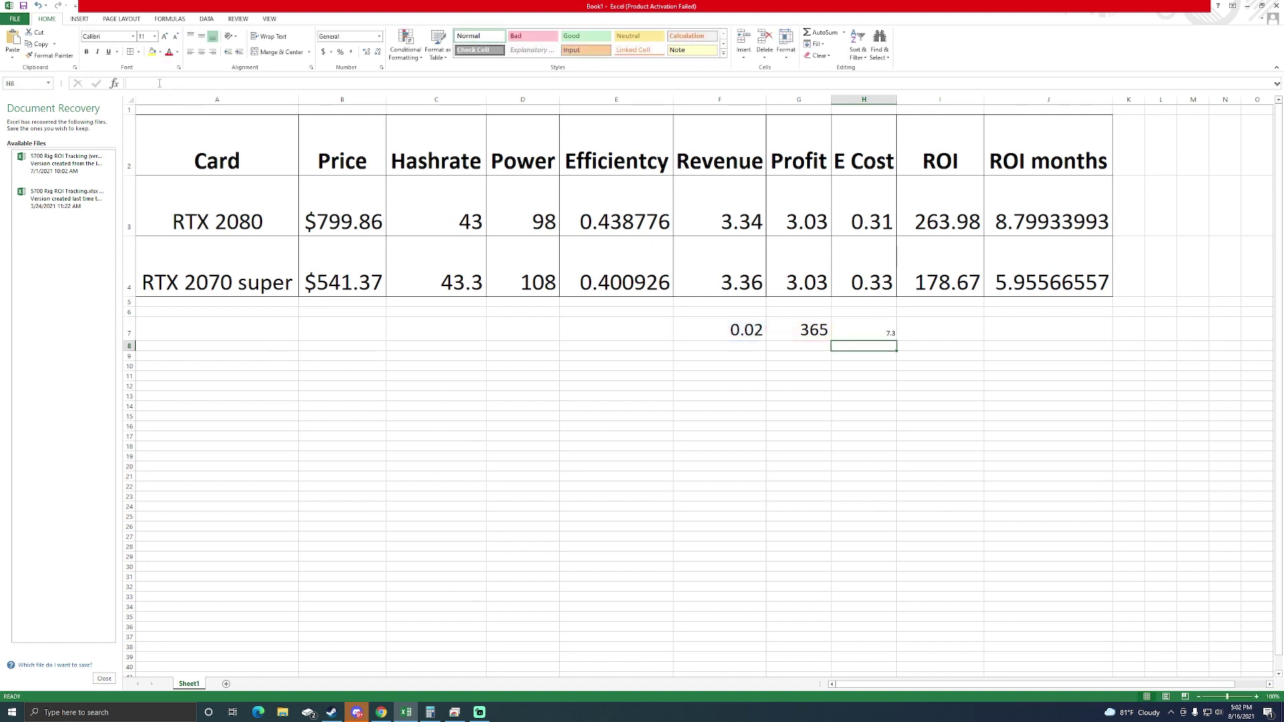
# Clear the scratch calculation in cells F7 through H7 below the table
pyautogui.click(877, 333)
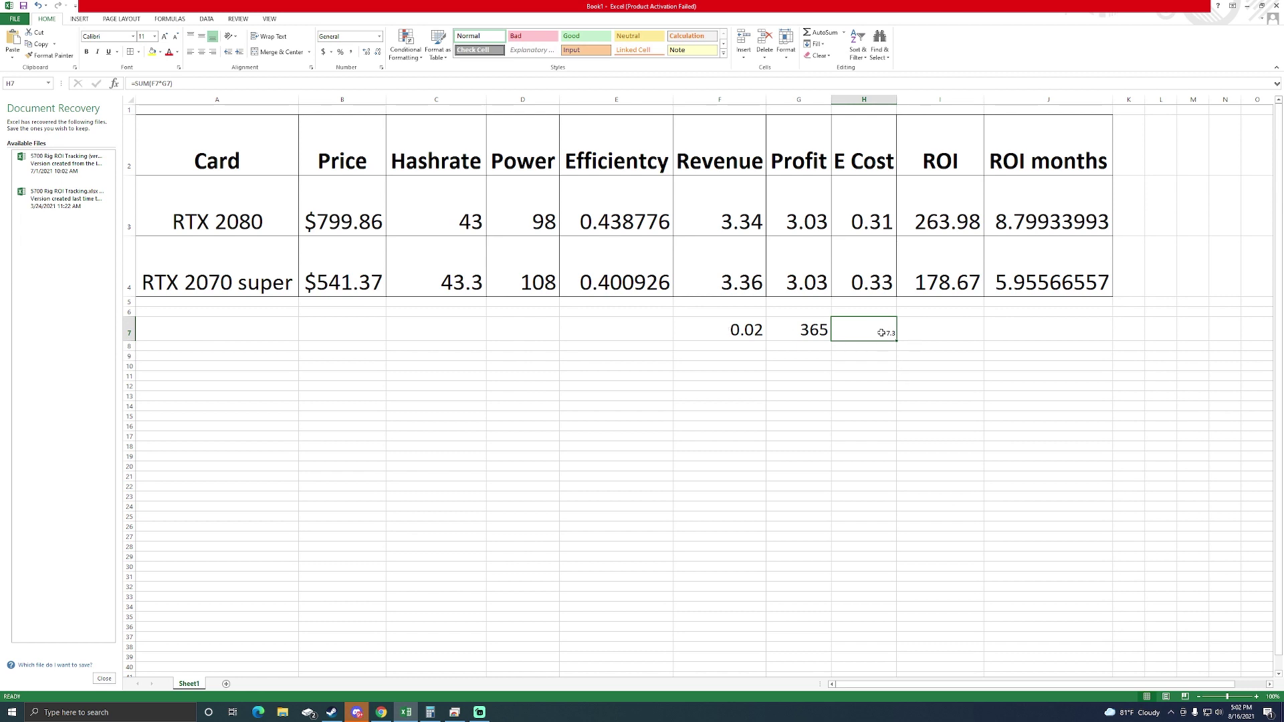
pyautogui.moveTo(879, 332); pyautogui.dragTo(753, 328)
pyautogui.press('Delete')
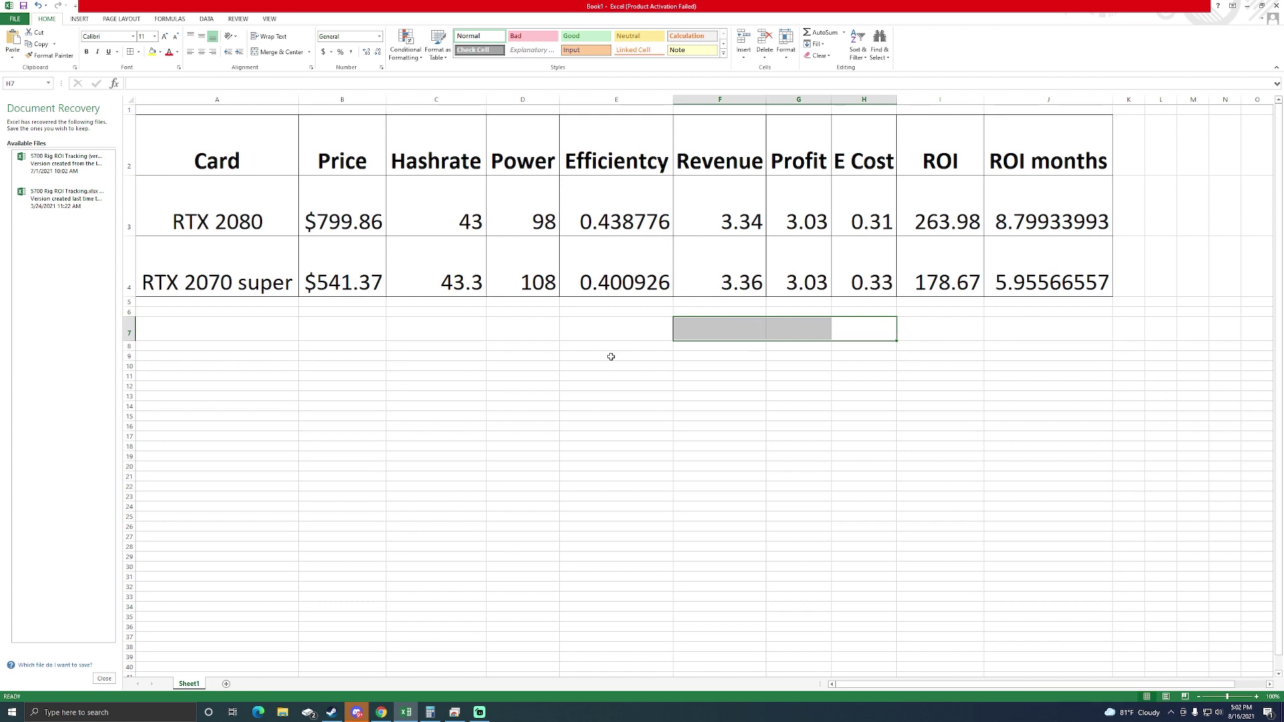
pyautogui.click(615, 329)
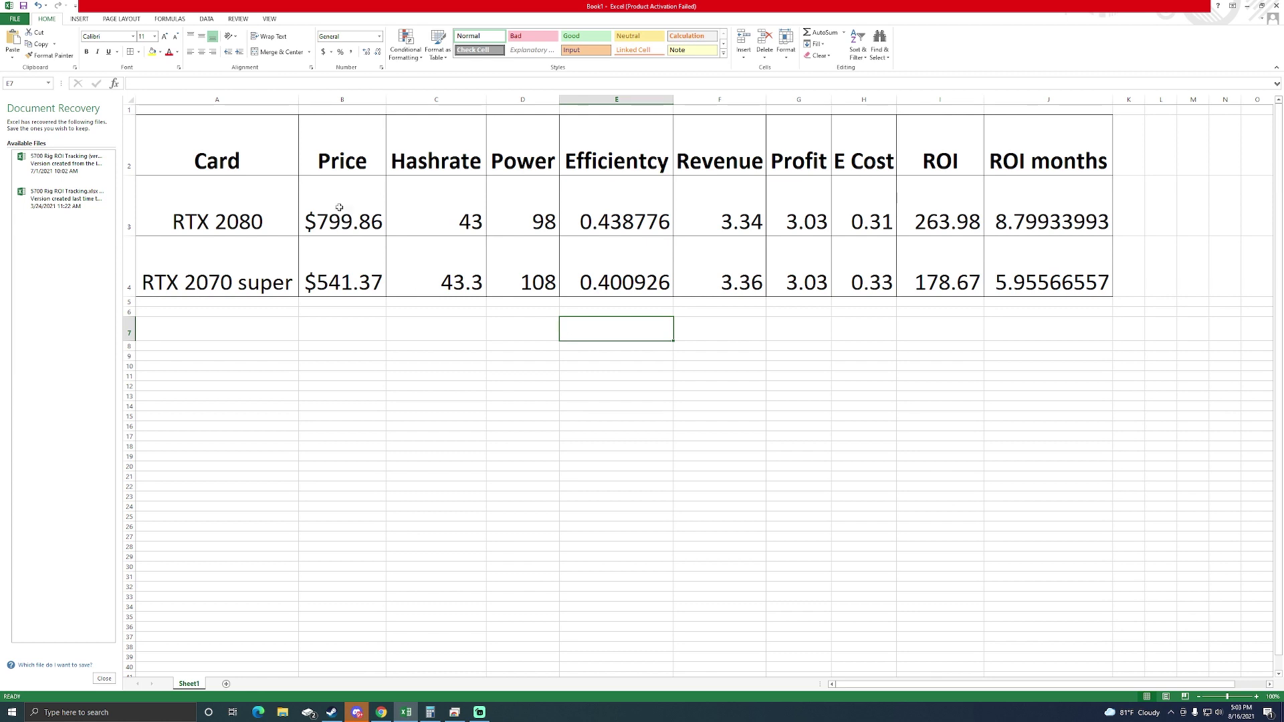
# Compare the RTX 2080 and RTX 2070 super rows, check the miner readings on the remote desktop, and return to the Excel table
pyautogui.click(249, 271)
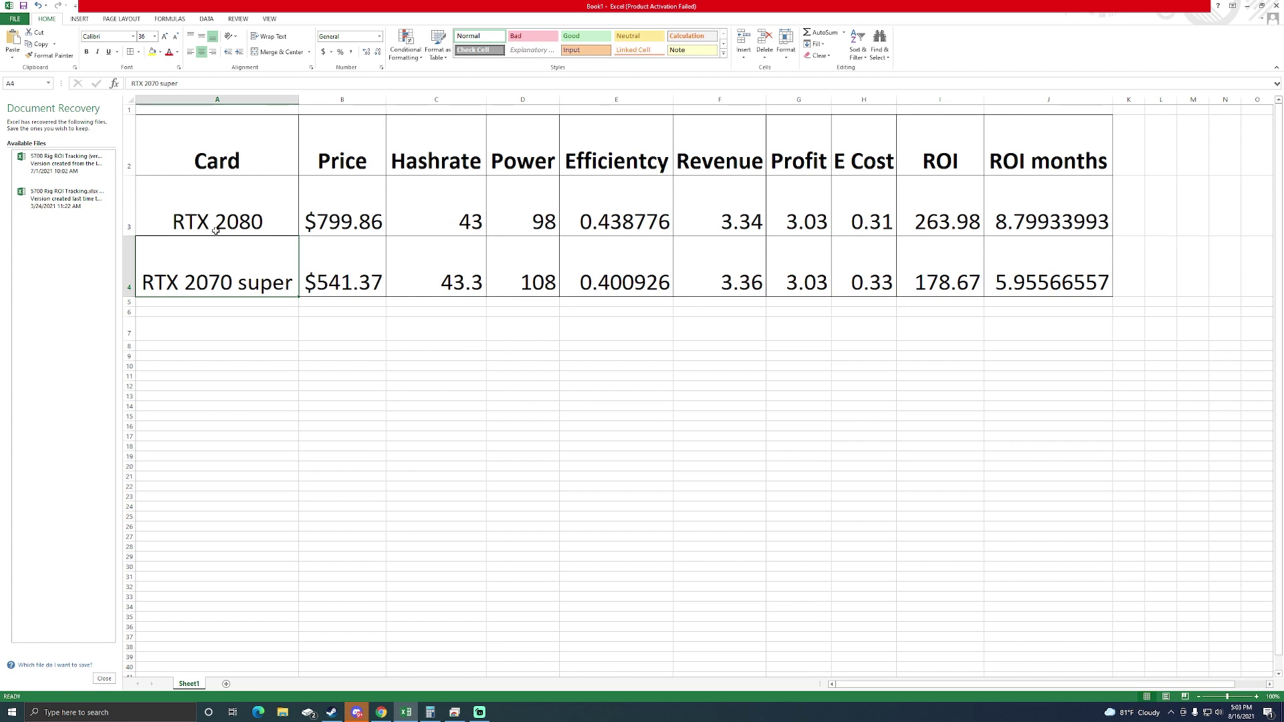
pyautogui.click(244, 232)
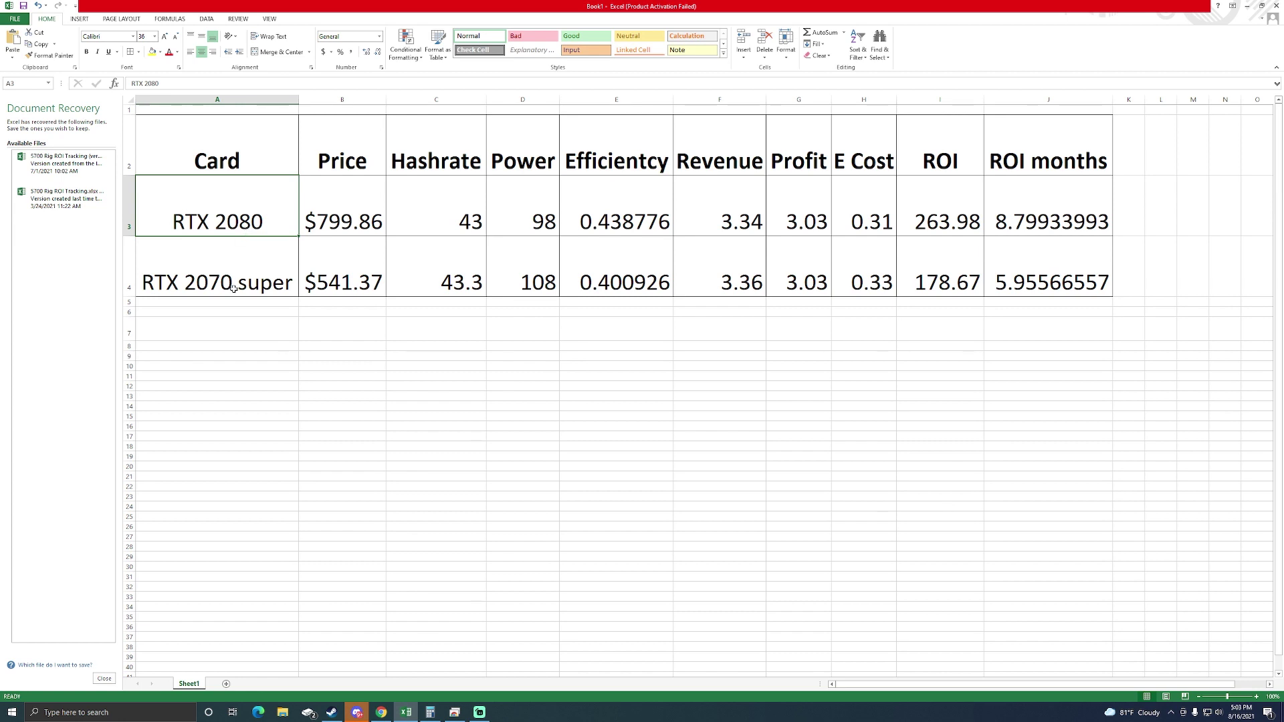
pyautogui.click(202, 272)
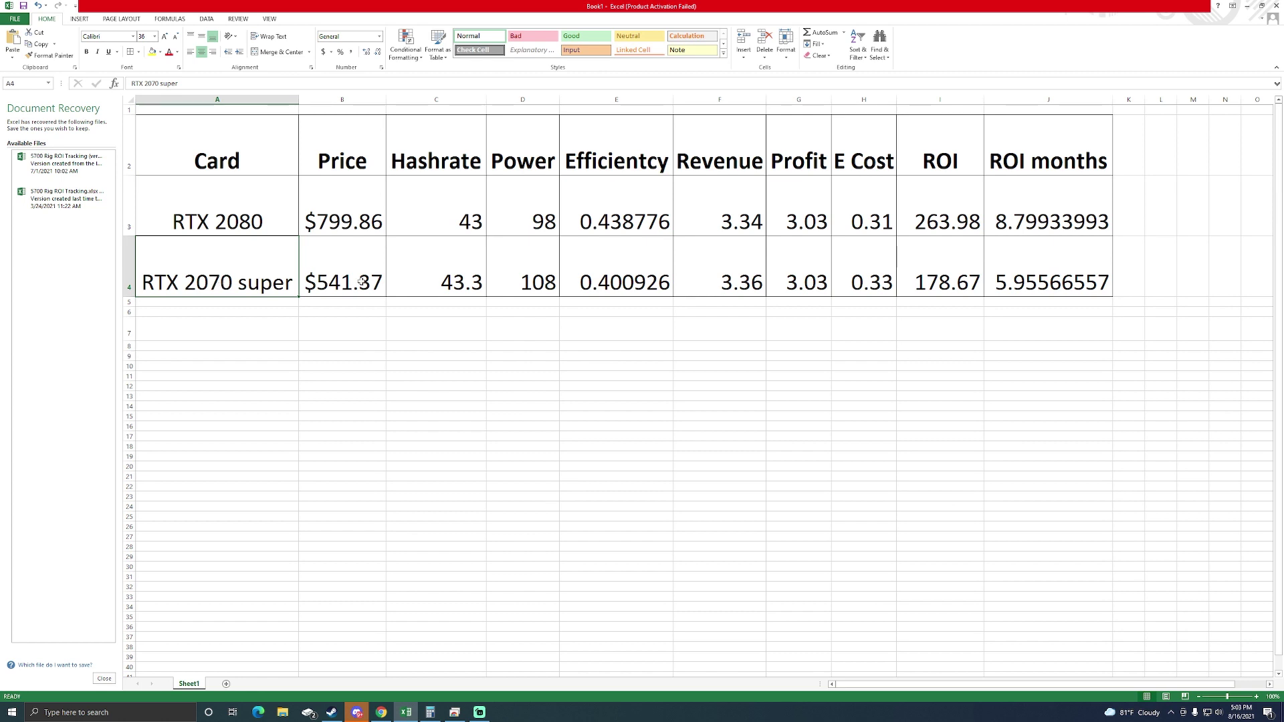
pyautogui.click(257, 217)
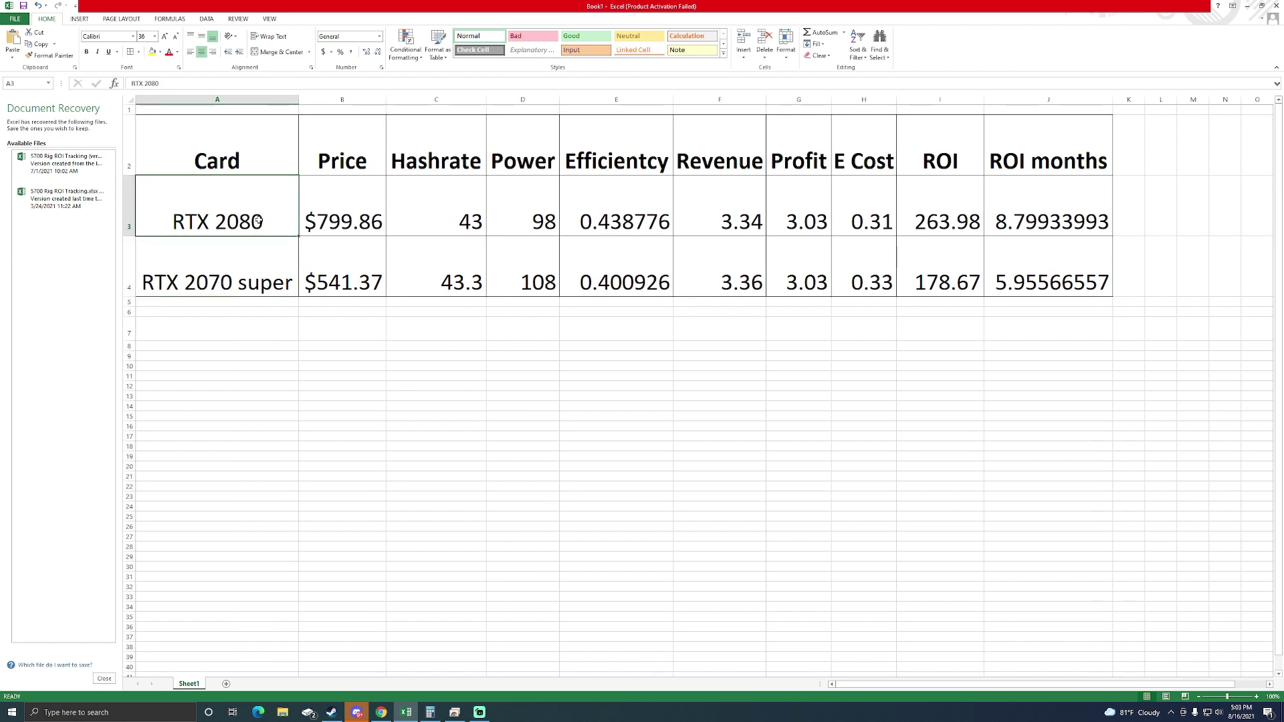
pyautogui.click(235, 277)
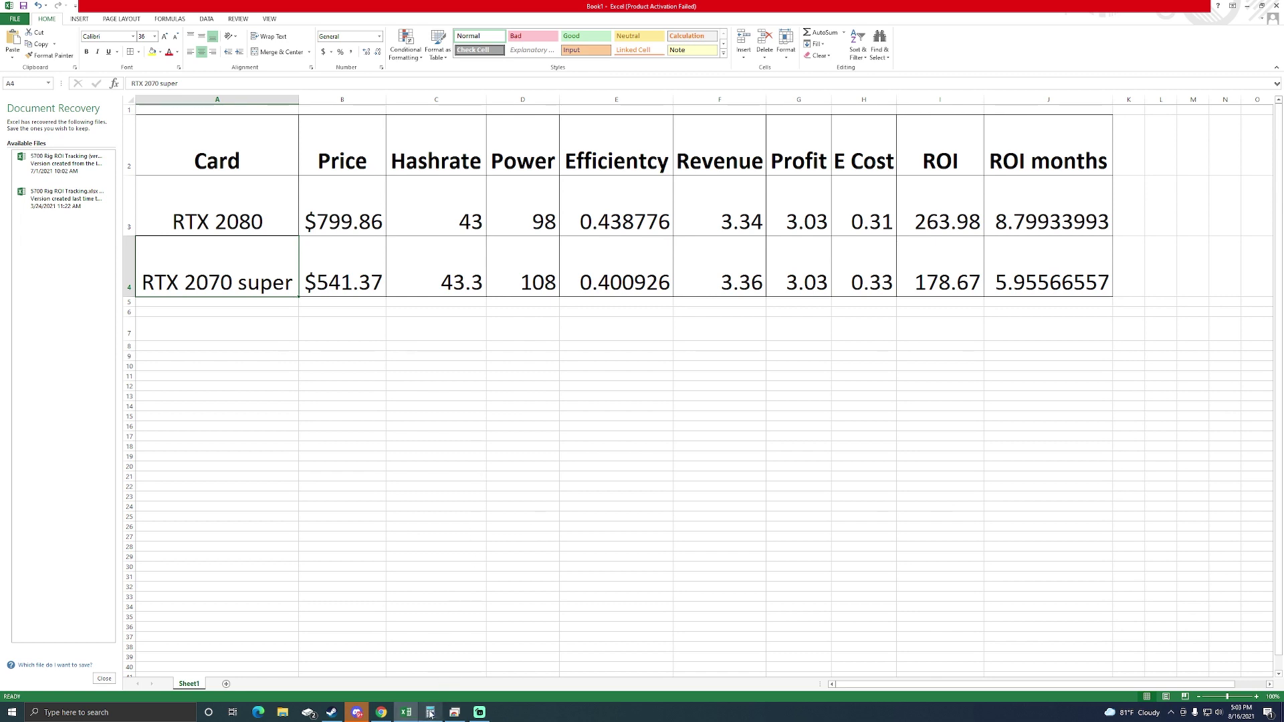
pyautogui.click(407, 713)
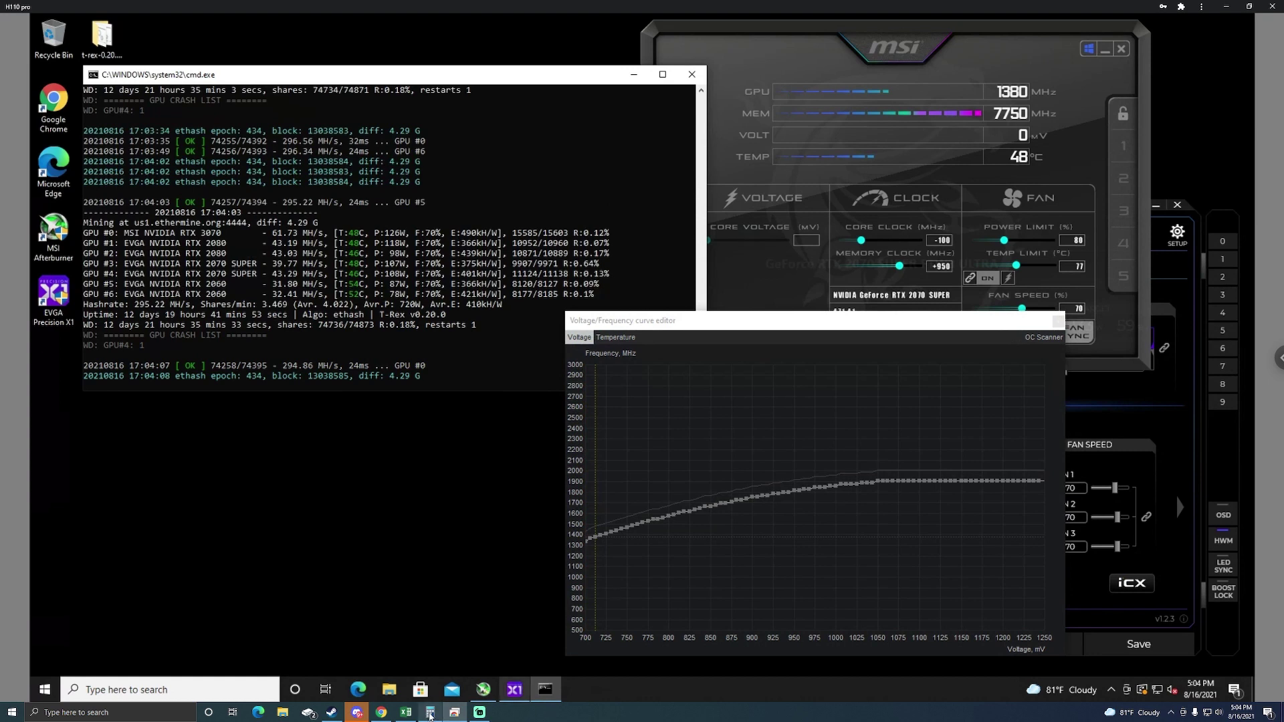
pyautogui.click(406, 713)
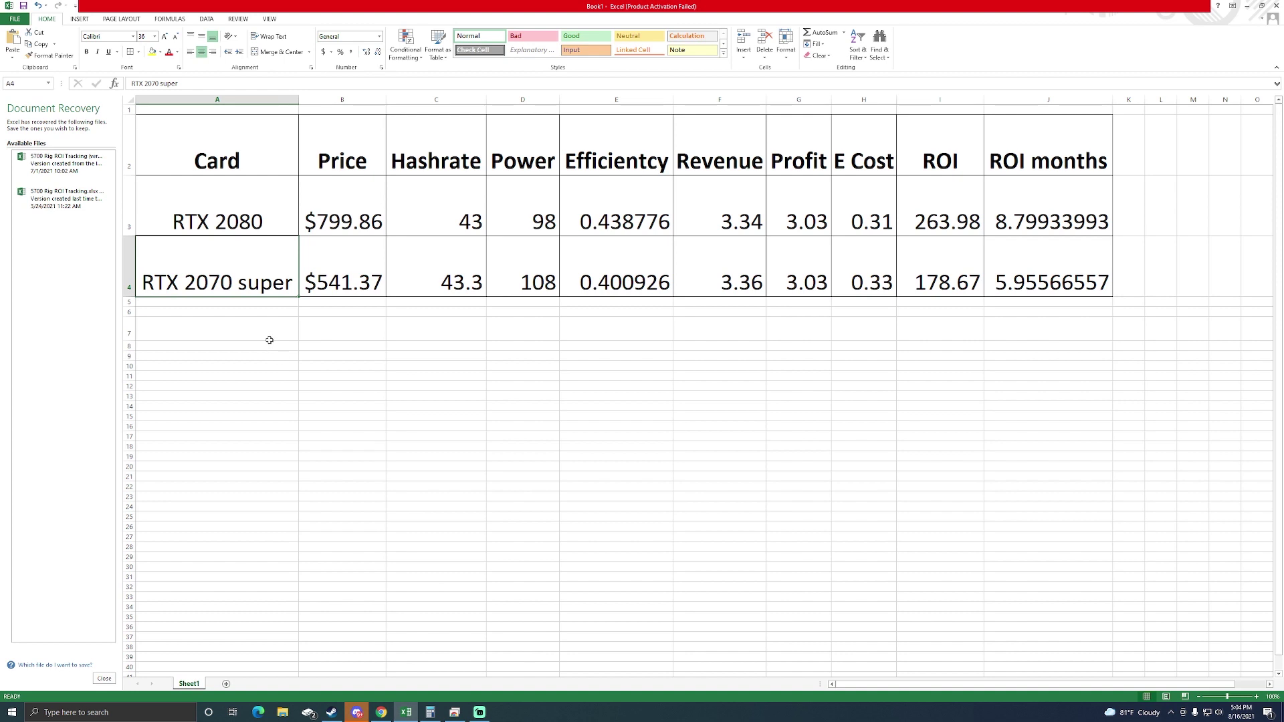